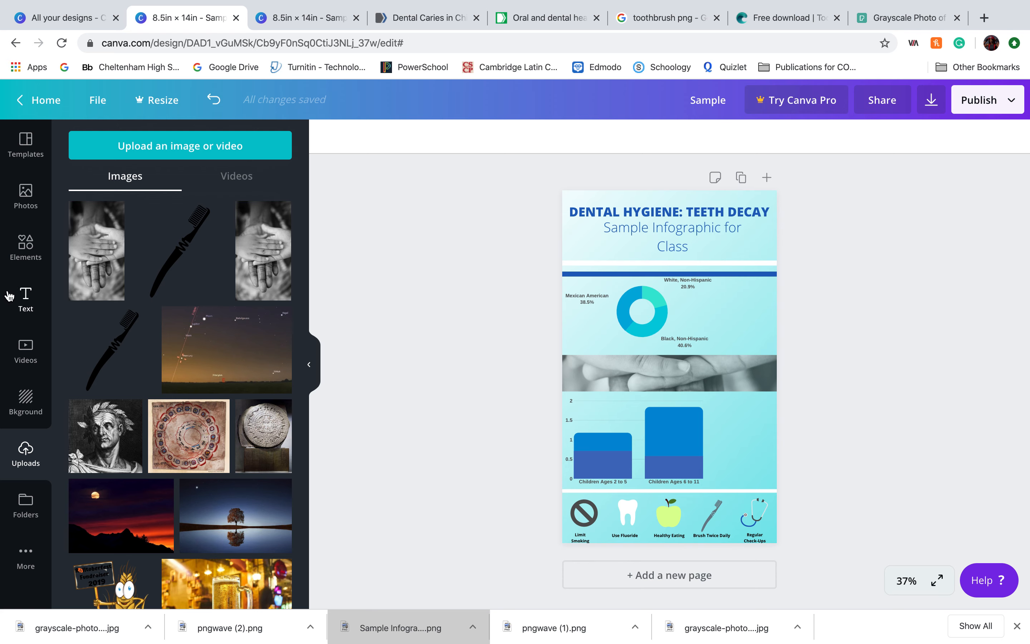
# - Add a white dotted line from the Lines elements and stretch it across the full page width just above the hands photo
pyautogui.click(17, 258)
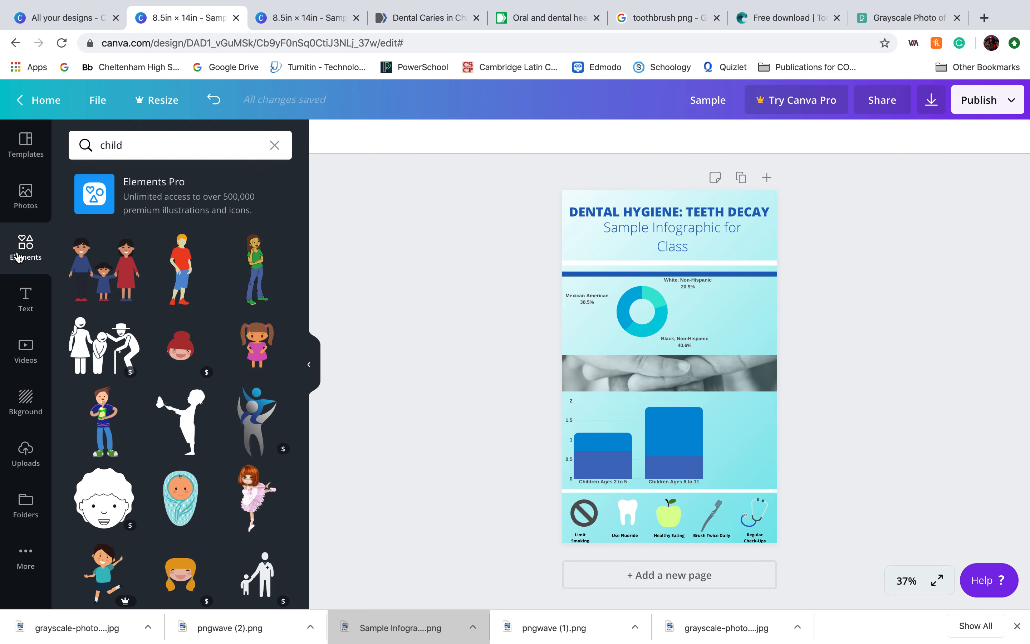
pyautogui.click(274, 145)
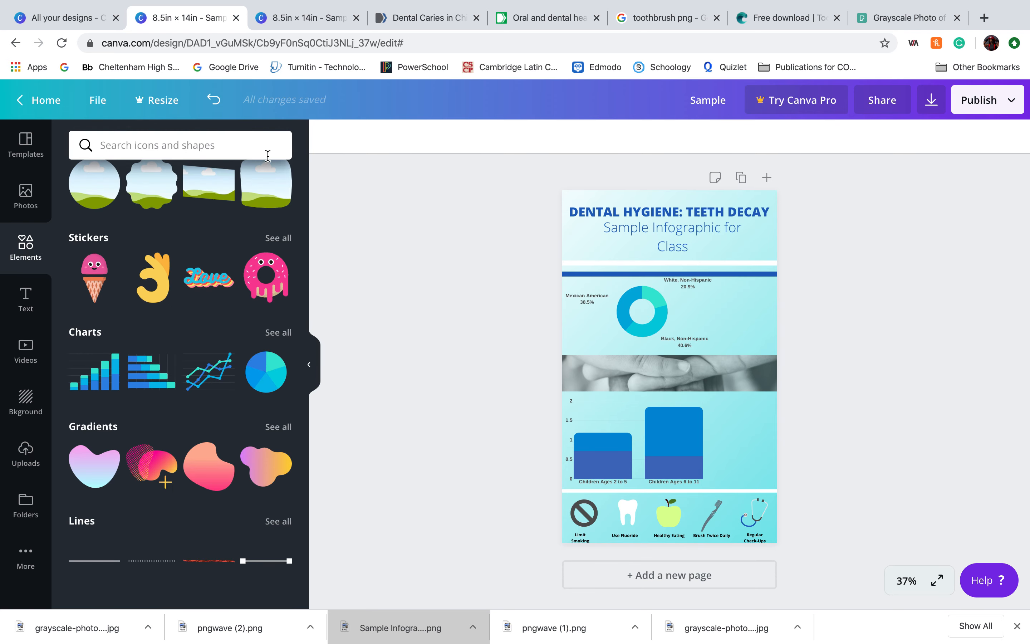
pyautogui.click(278, 521)
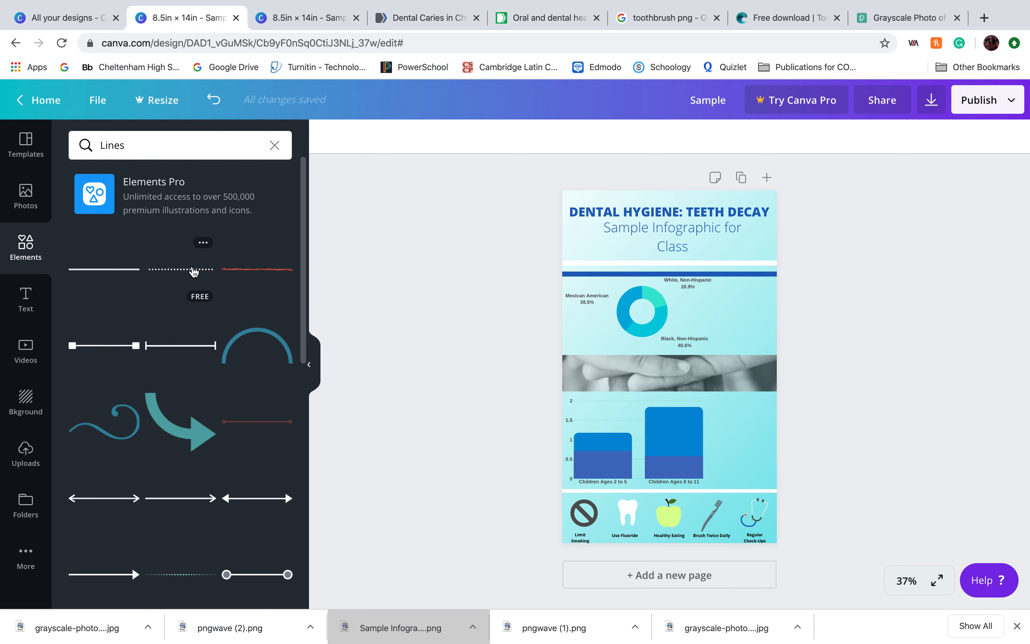
pyautogui.moveTo(194, 271); pyautogui.dragTo(537, 286)
pyautogui.moveTo(618, 324); pyautogui.dragTo(629, 349)
pyautogui.moveTo(756, 347); pyautogui.dragTo(788, 347)
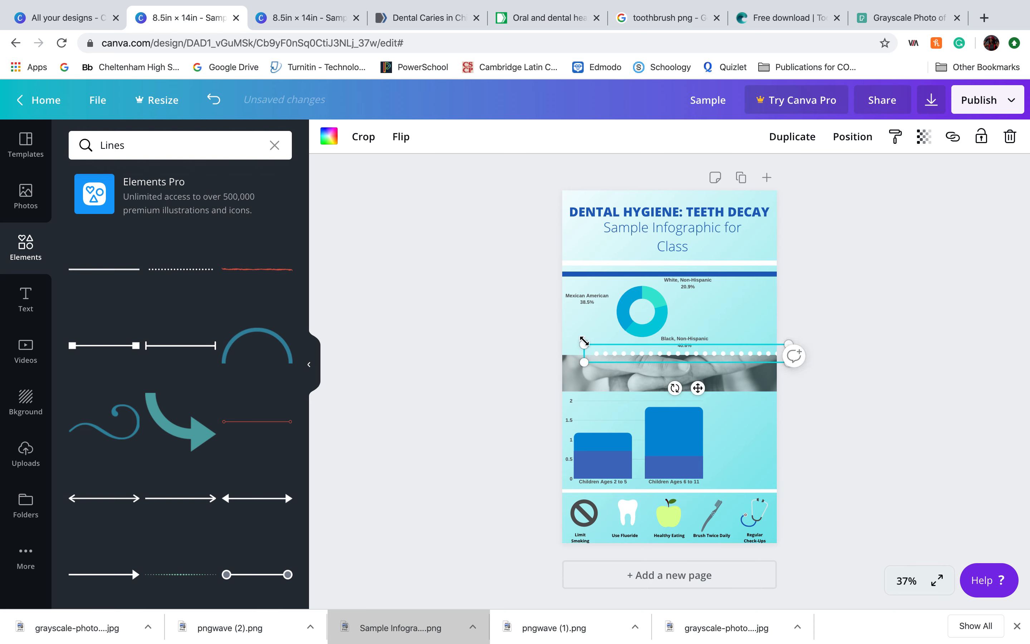
pyautogui.moveTo(573, 344); pyautogui.dragTo(548, 346)
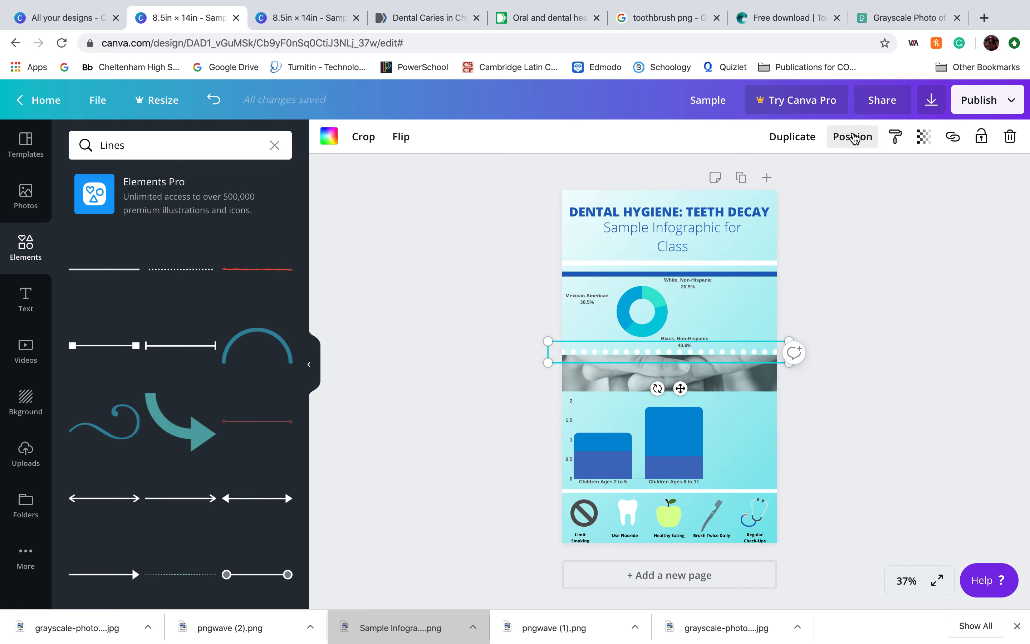
# - Send the hands photo one layer backward and bring it forward again
pyautogui.click(842, 143)
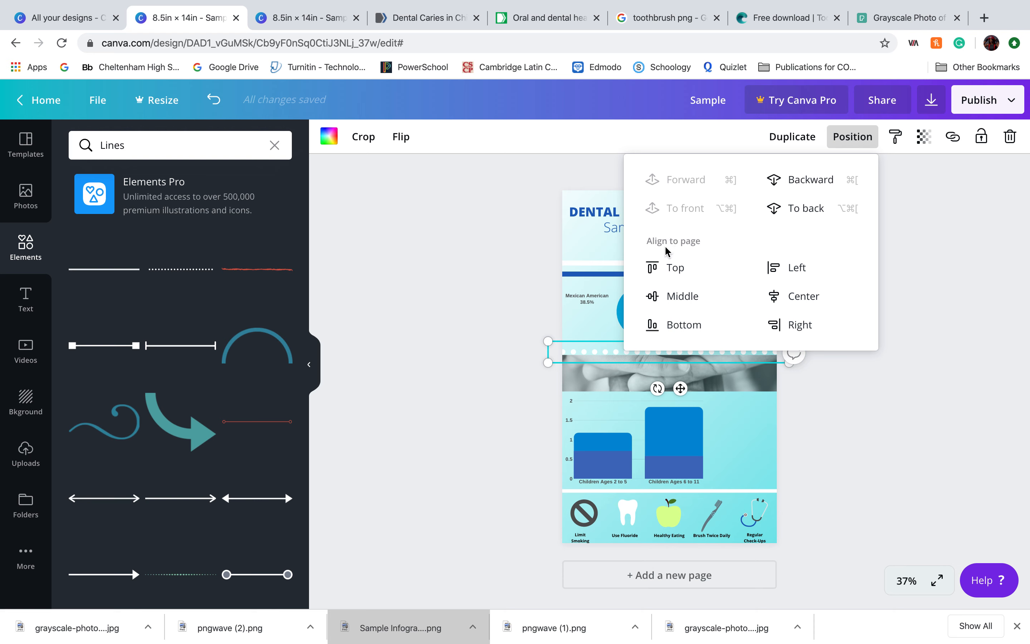
pyautogui.click(728, 382)
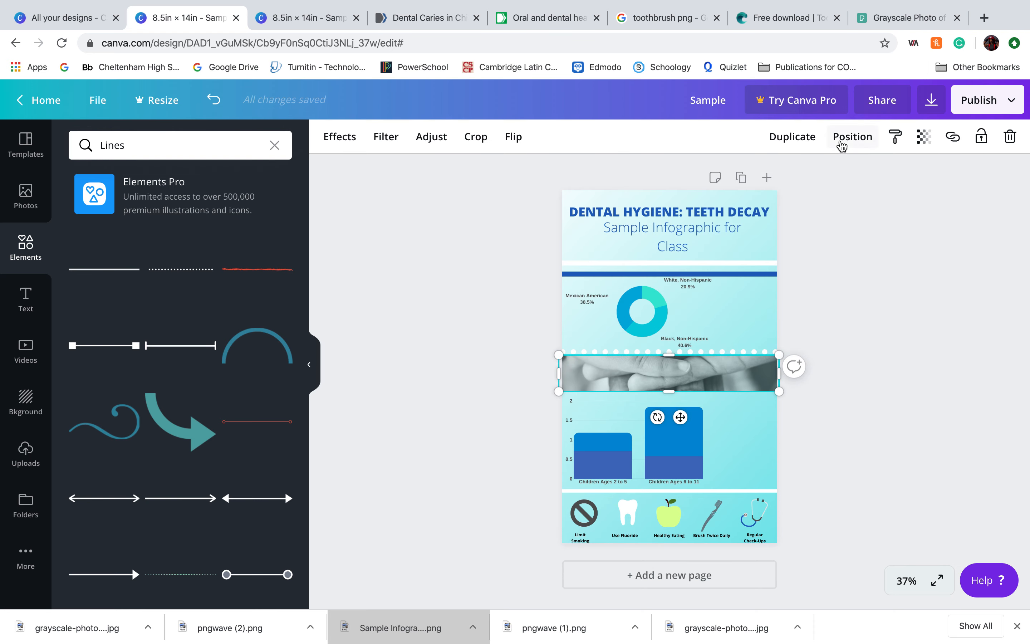
pyautogui.click(841, 144)
pyautogui.click(790, 187)
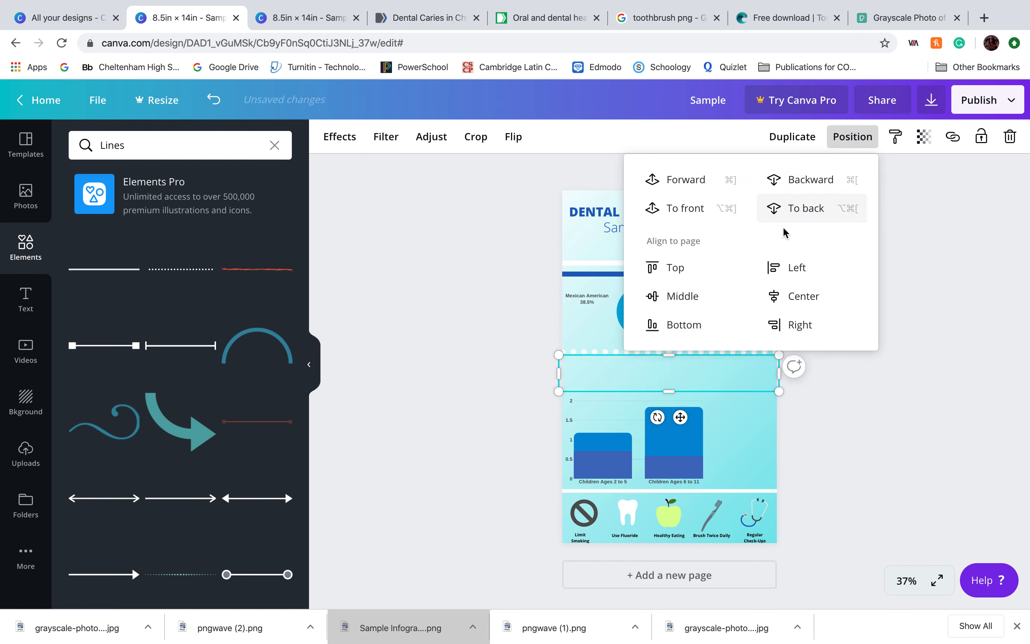
pyautogui.click(658, 188)
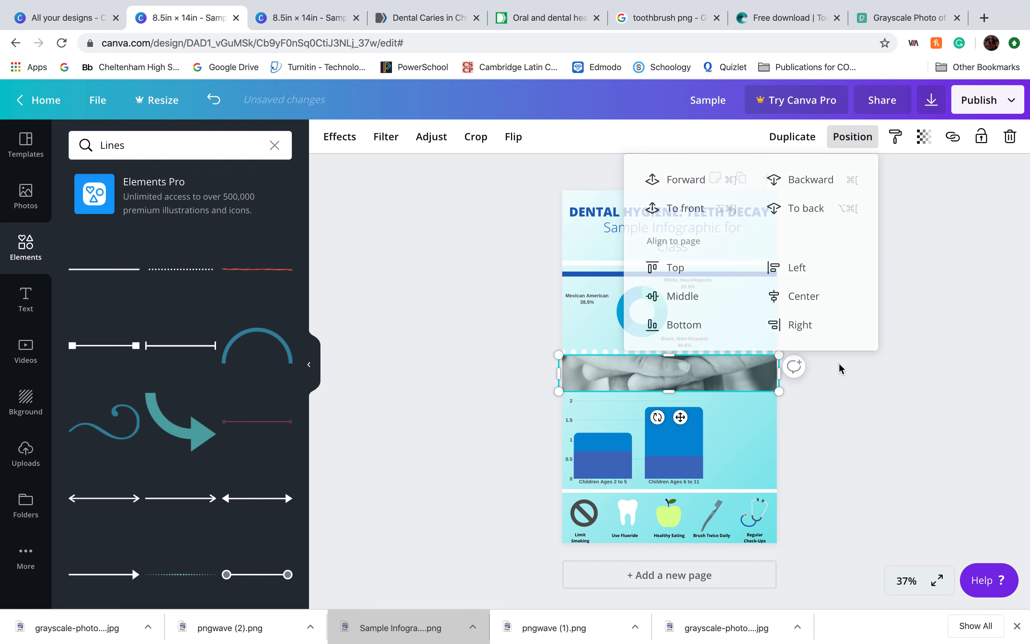
pyautogui.click(832, 370)
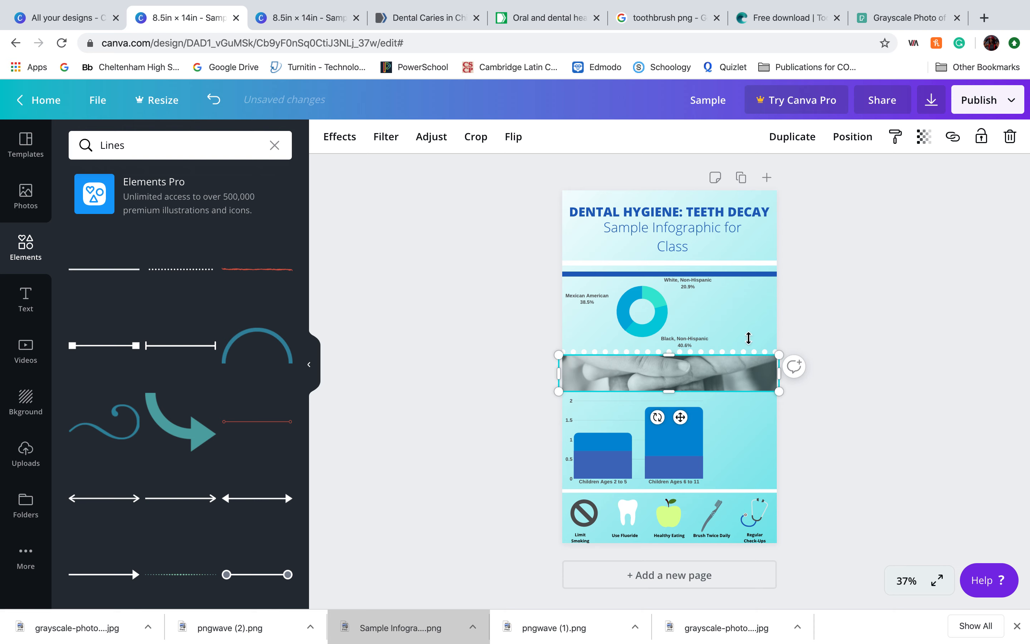
# - Move the dotted line down so it overlaps the upper edge of the hands photo
pyautogui.click(813, 332)
pyautogui.click(754, 352)
pyautogui.moveTo(754, 352); pyautogui.dragTo(757, 356)
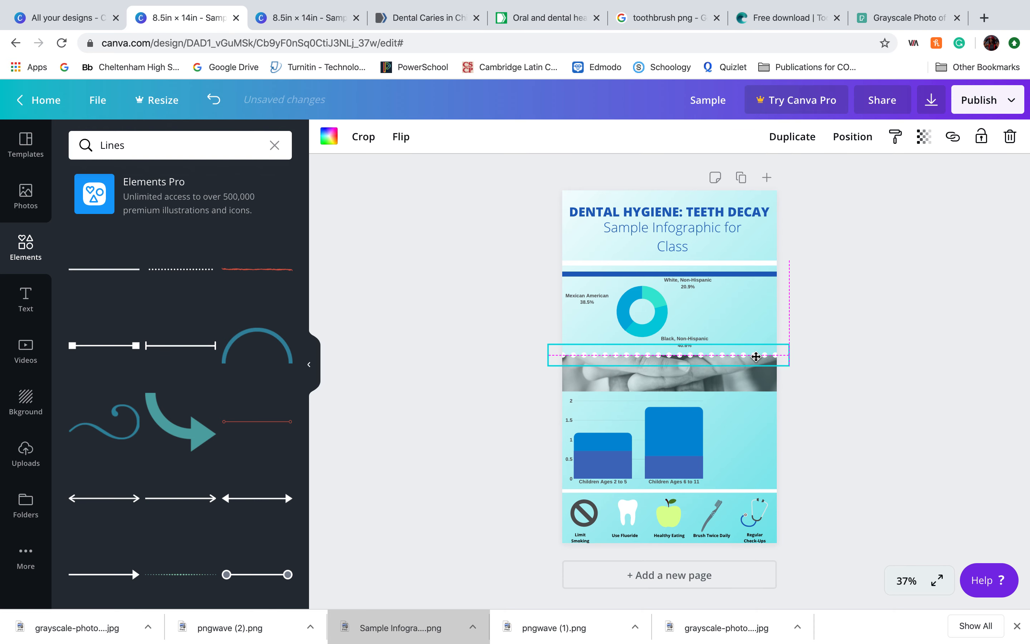
pyautogui.moveTo(756, 357); pyautogui.dragTo(757, 354)
# - Send the dotted line one layer behind the hands photo and bring it forward again
pyautogui.click(847, 137)
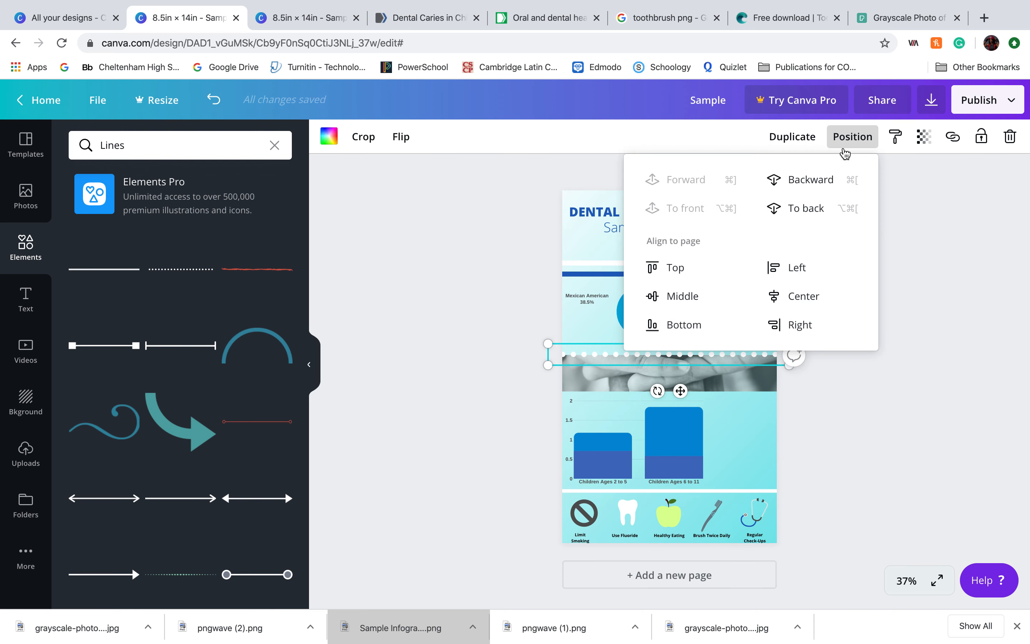
pyautogui.click(788, 186)
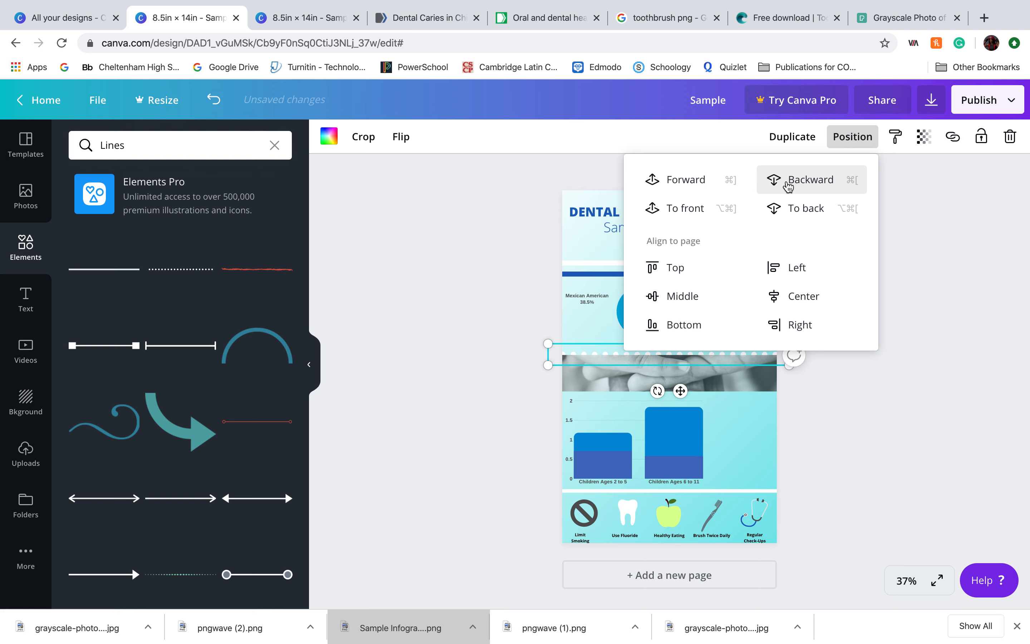
pyautogui.click(845, 371)
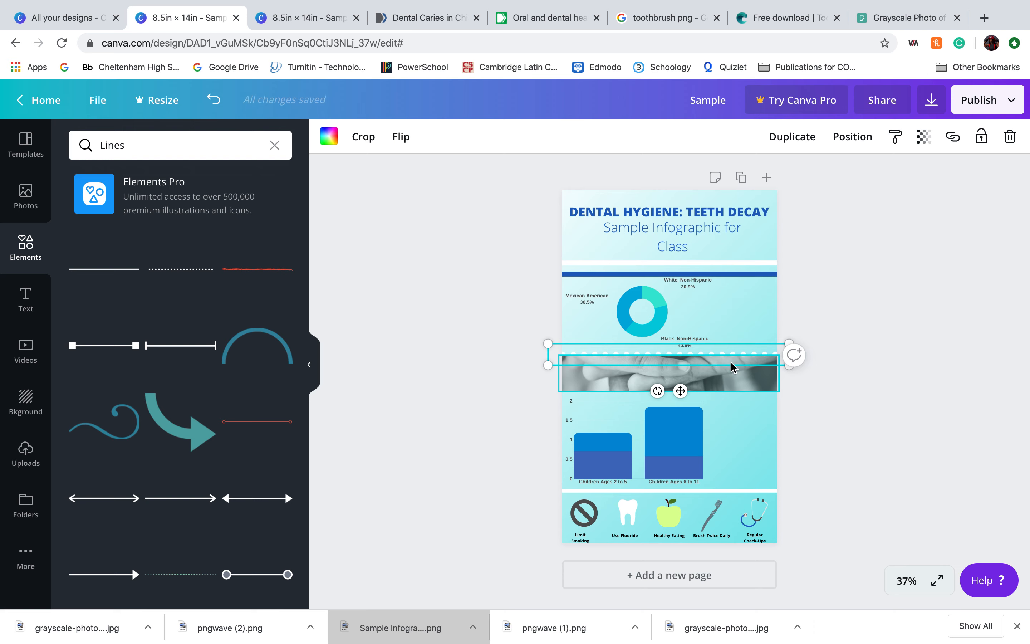
pyautogui.click(846, 139)
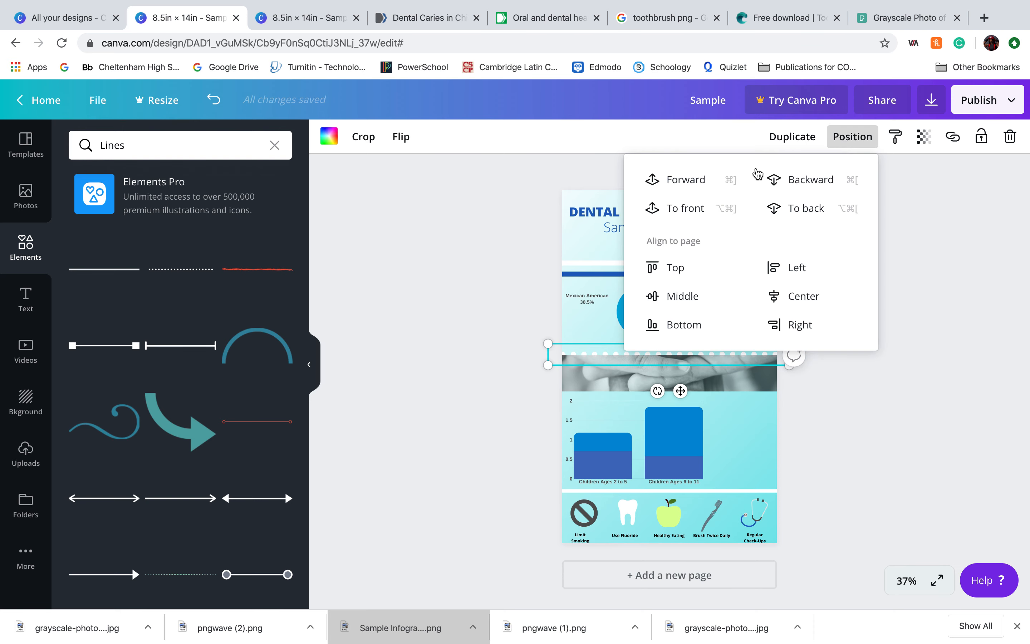
pyautogui.click(684, 181)
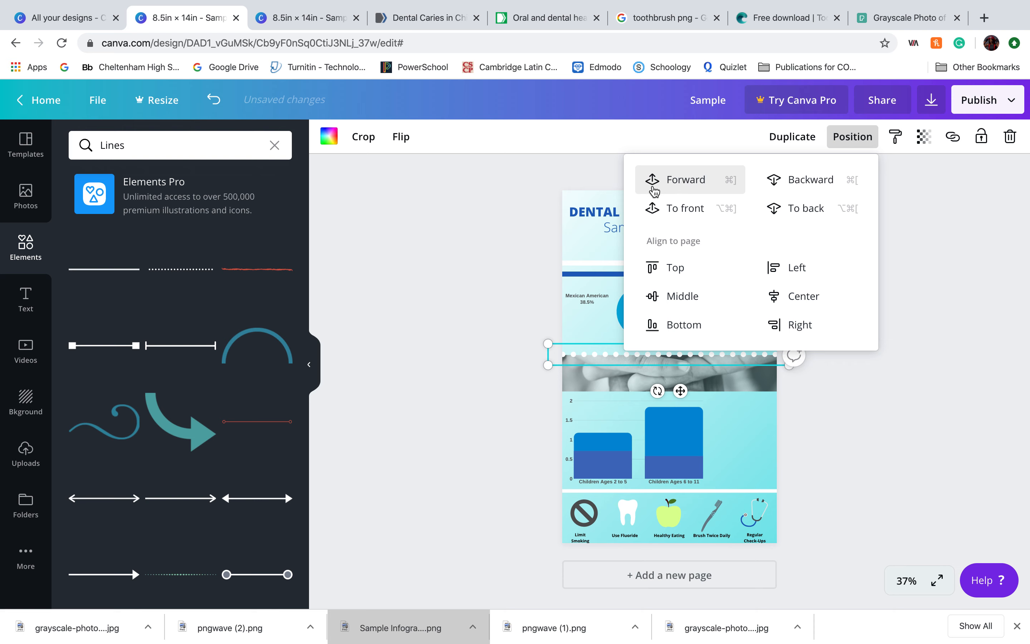
pyautogui.click(883, 380)
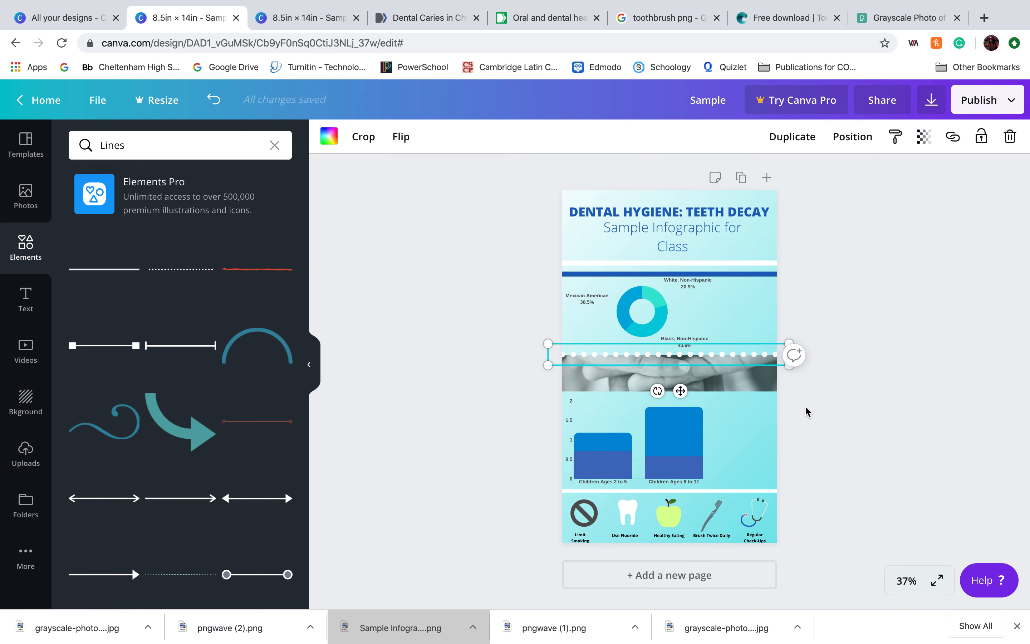
# - Fine-tune the dotted line's placement along the upper edge of the hands photo and deselect it
pyautogui.click(818, 412)
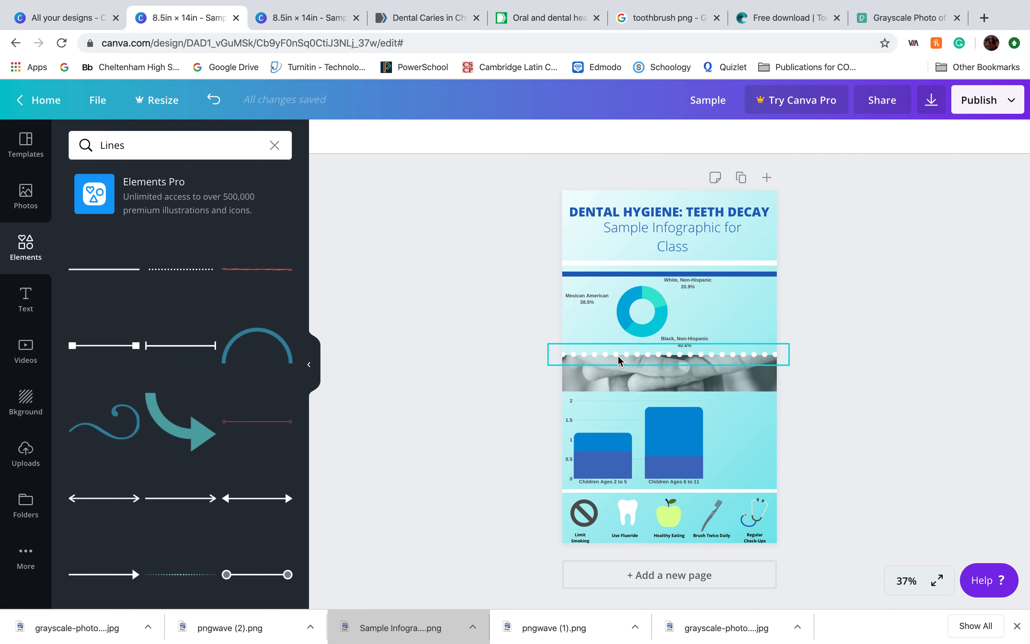
pyautogui.moveTo(616, 357)
pyautogui.mouseDown()
pyautogui.moveTo(616, 385)
pyautogui.moveTo(619, 356)
pyautogui.mouseUp()
pyautogui.click(871, 289)
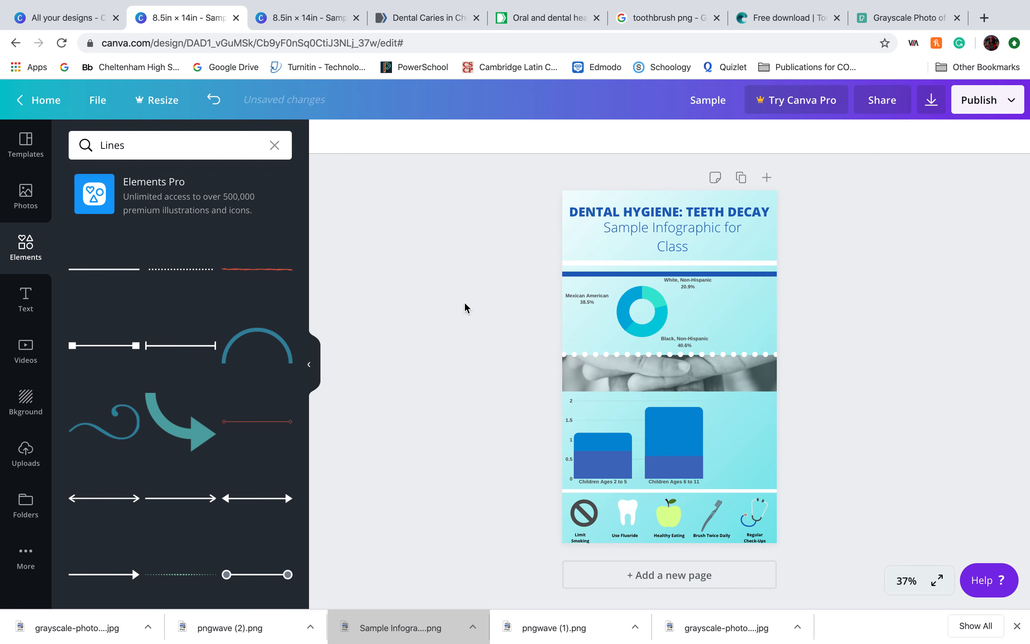
# - Duplicate the solid white line above the icons and place the copy along the lower edge of the hands photo
pyautogui.click(573, 492)
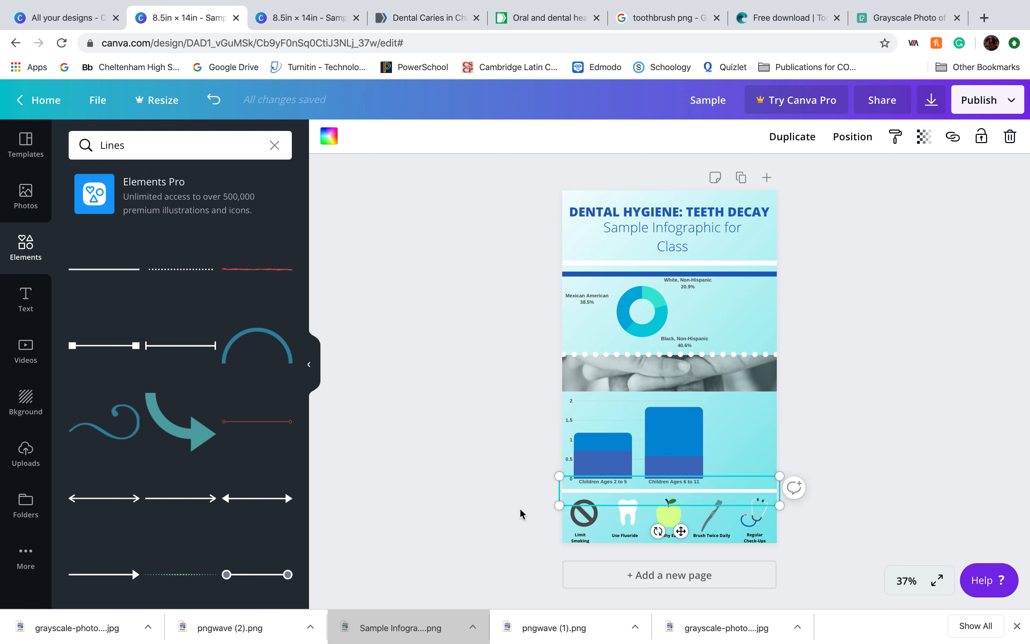
pyautogui.click(600, 405)
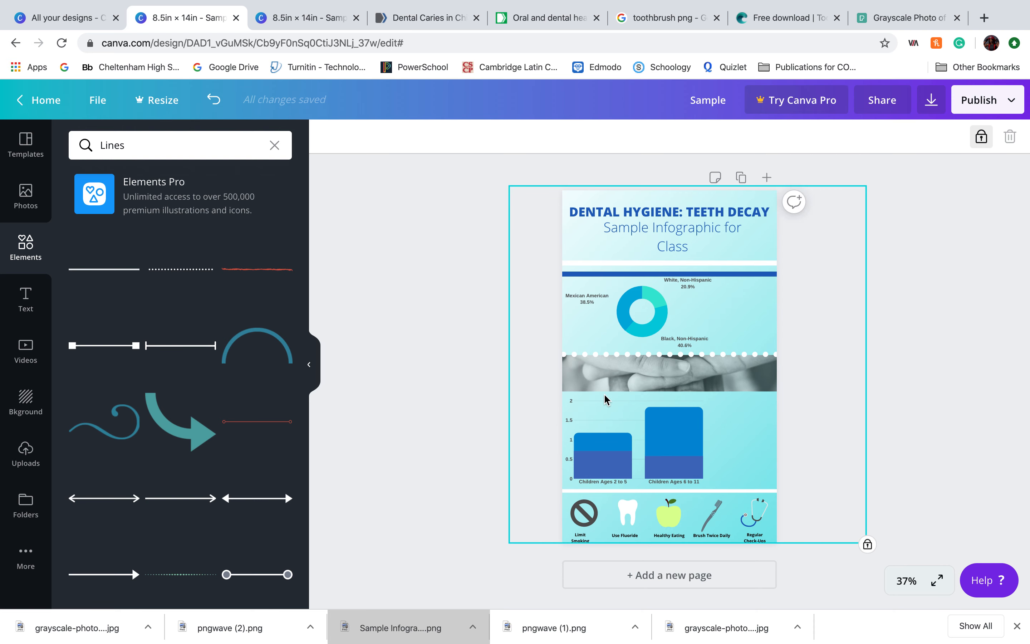
pyautogui.click(614, 494)
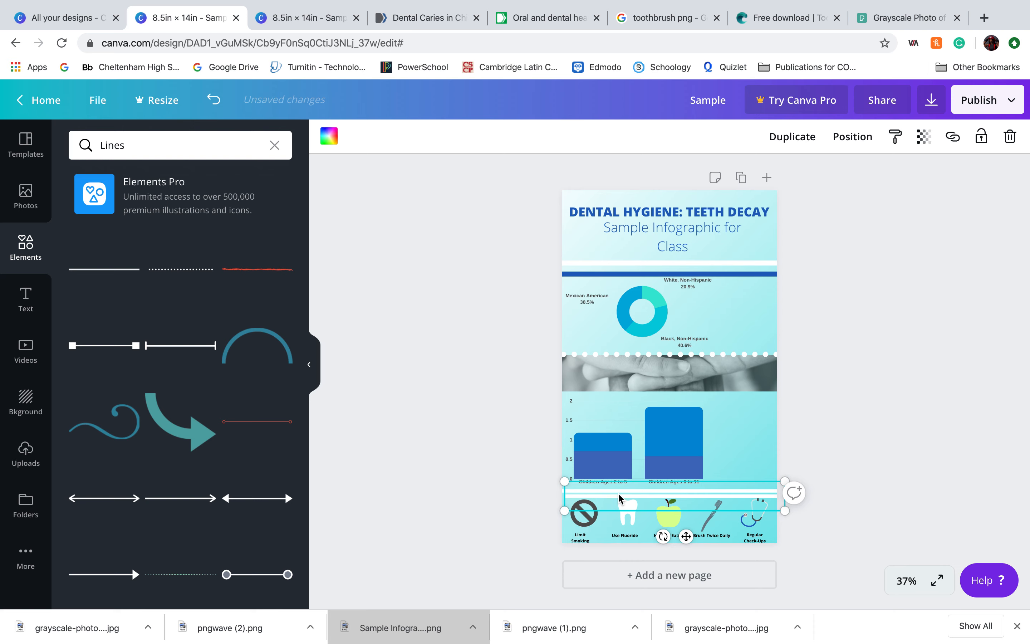
pyautogui.moveTo(620, 497); pyautogui.dragTo(616, 393)
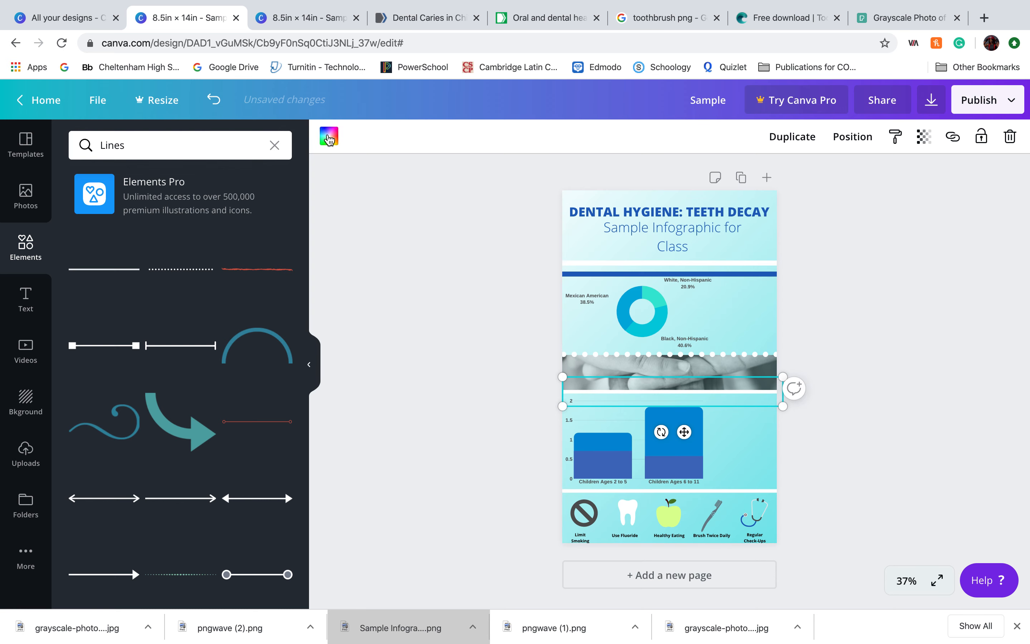
# - Recolor the line under the hands photo to the dark blue document color of the upper divider, and deselect it
pyautogui.click(329, 136)
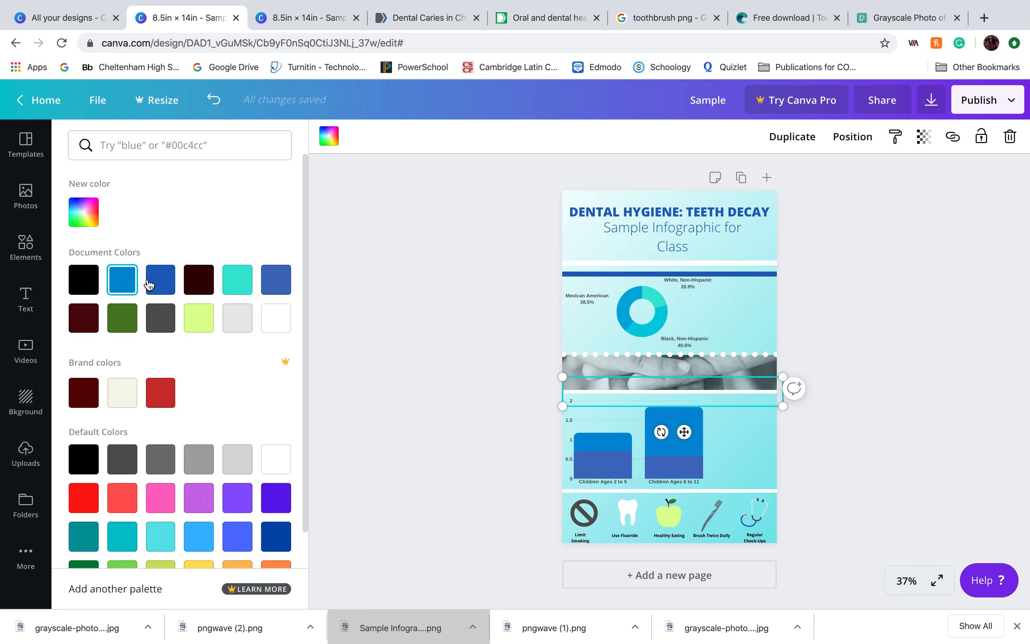
pyautogui.click(172, 288)
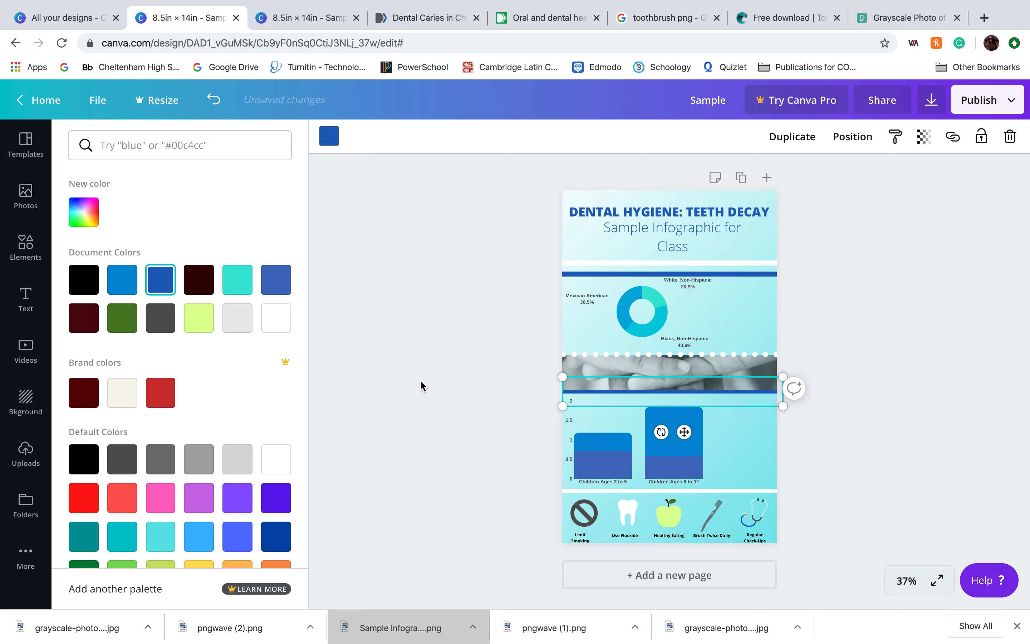
pyautogui.click(423, 383)
pyautogui.click(515, 446)
# - Recolor the white line above the row of icons to the same dark blue document color
pyautogui.click(571, 479)
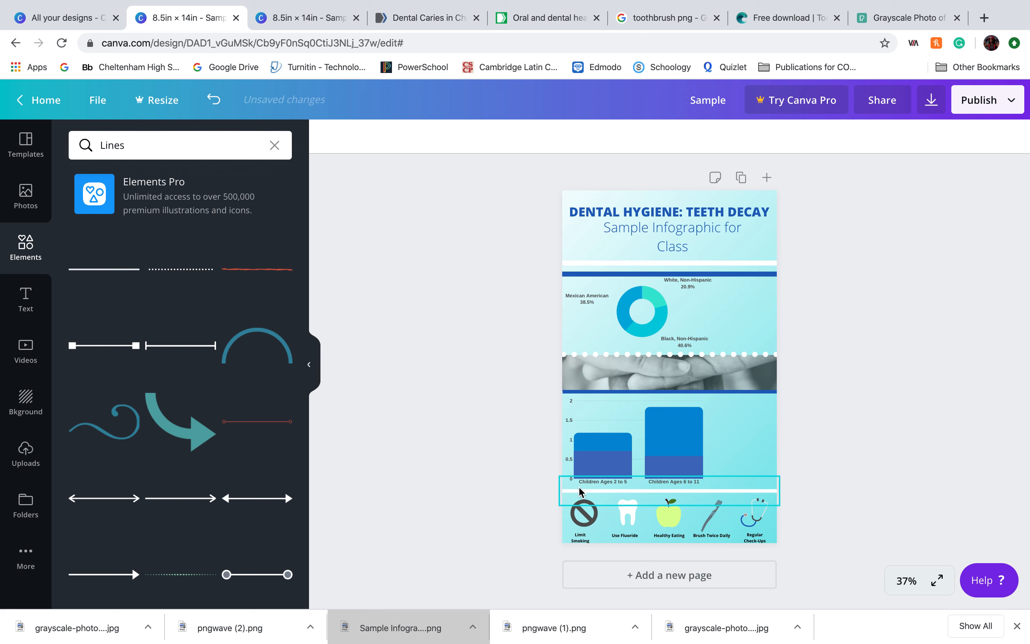
pyautogui.click(329, 136)
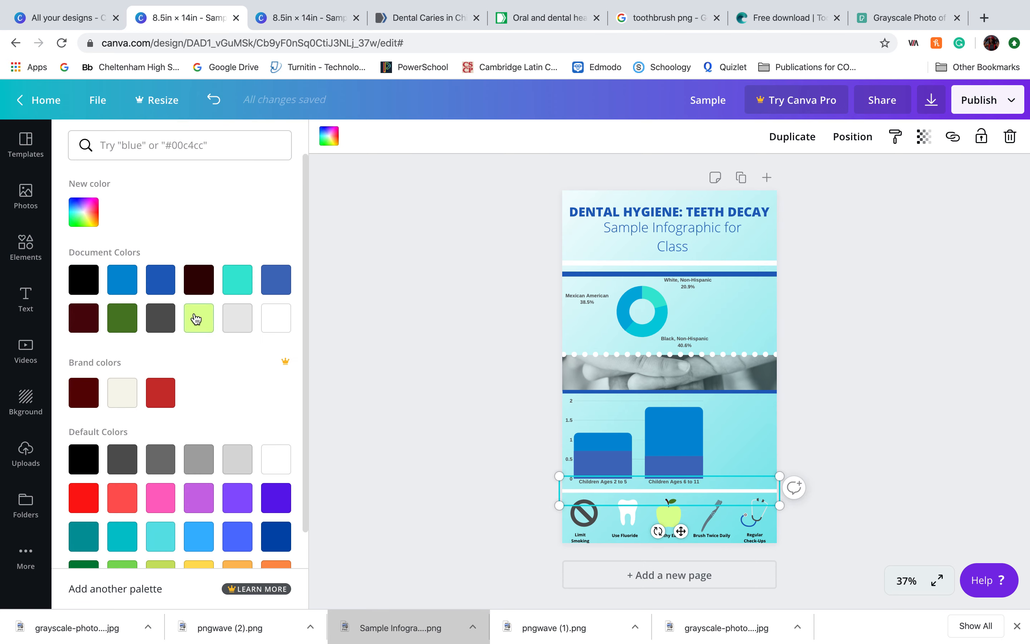
pyautogui.click(160, 279)
pyautogui.click(356, 367)
pyautogui.click(849, 331)
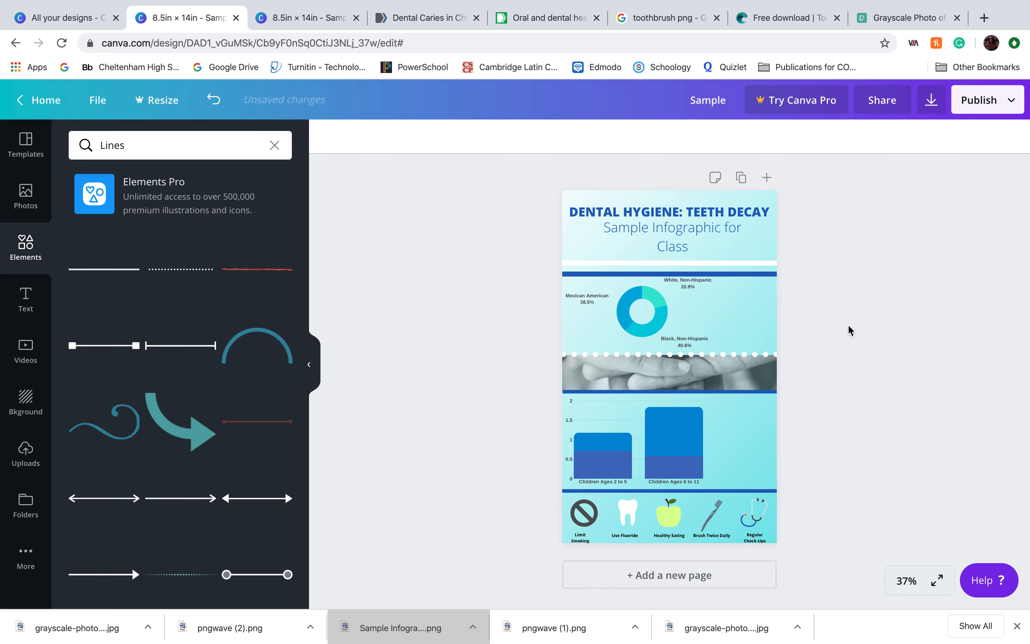
# - Shrink the donut chart to a label size of about 11.4 and center it vertically at the left of its section
pyautogui.click(704, 317)
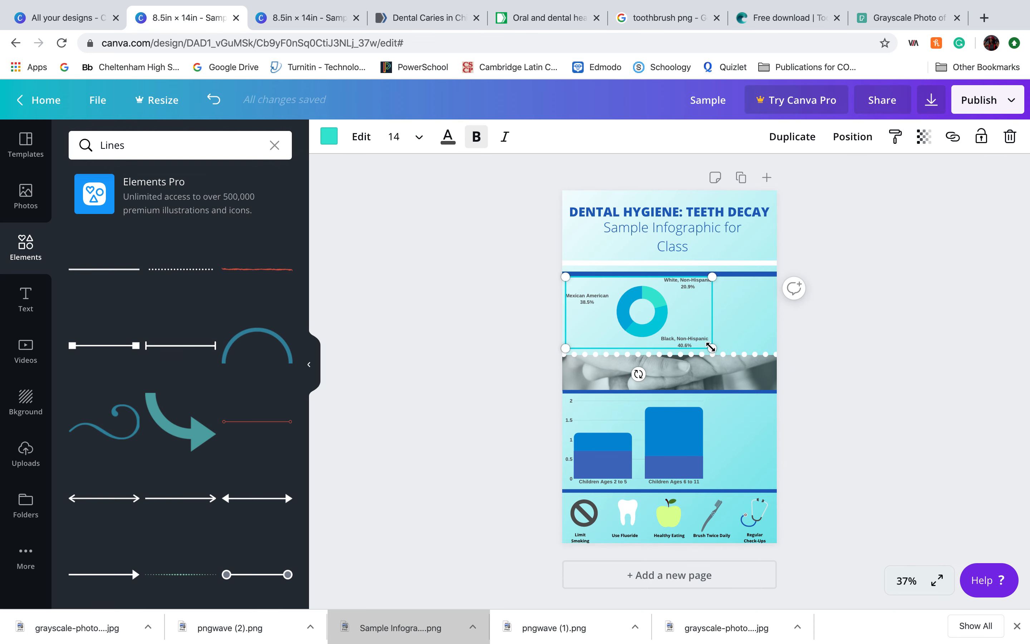
pyautogui.moveTo(711, 347); pyautogui.dragTo(679, 342)
pyautogui.moveTo(664, 302); pyautogui.dragTo(664, 311)
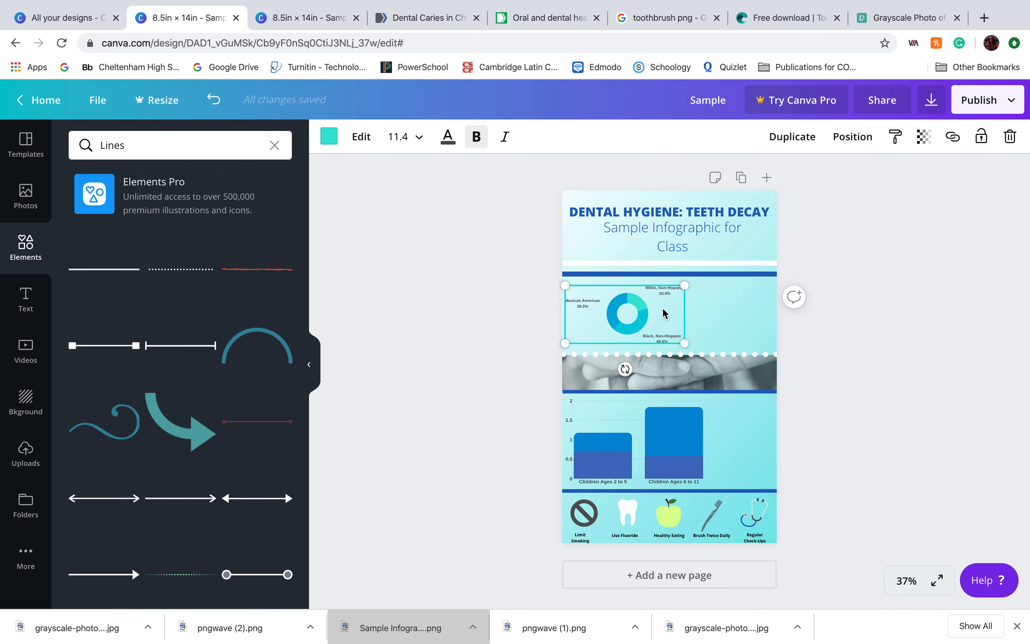
pyautogui.click(870, 389)
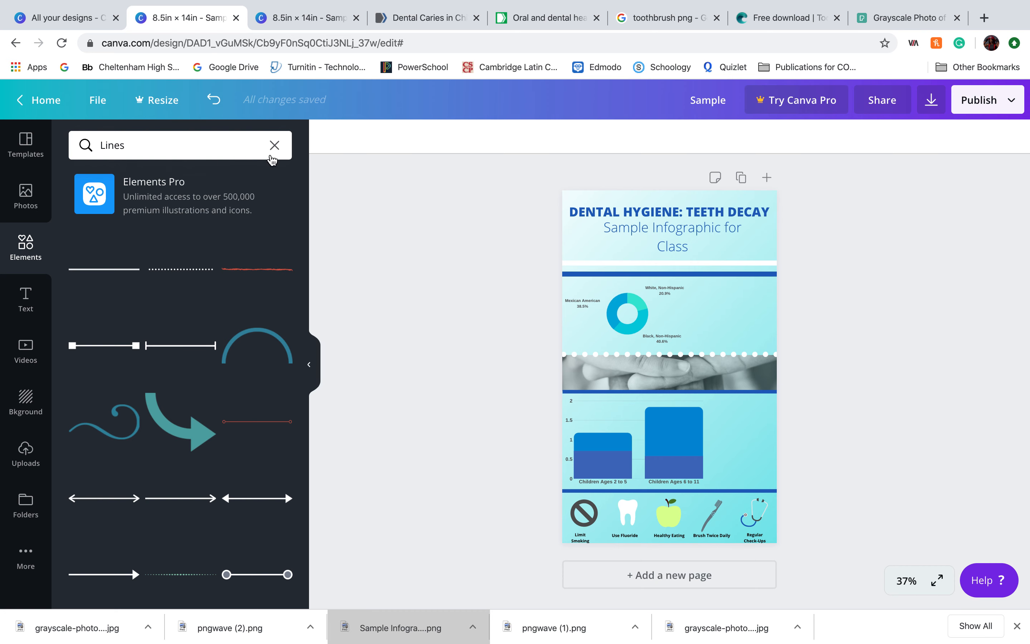
# - Search the elements for "america", add the green United States map, and place it to the right of the donut chart
pyautogui.click(275, 145)
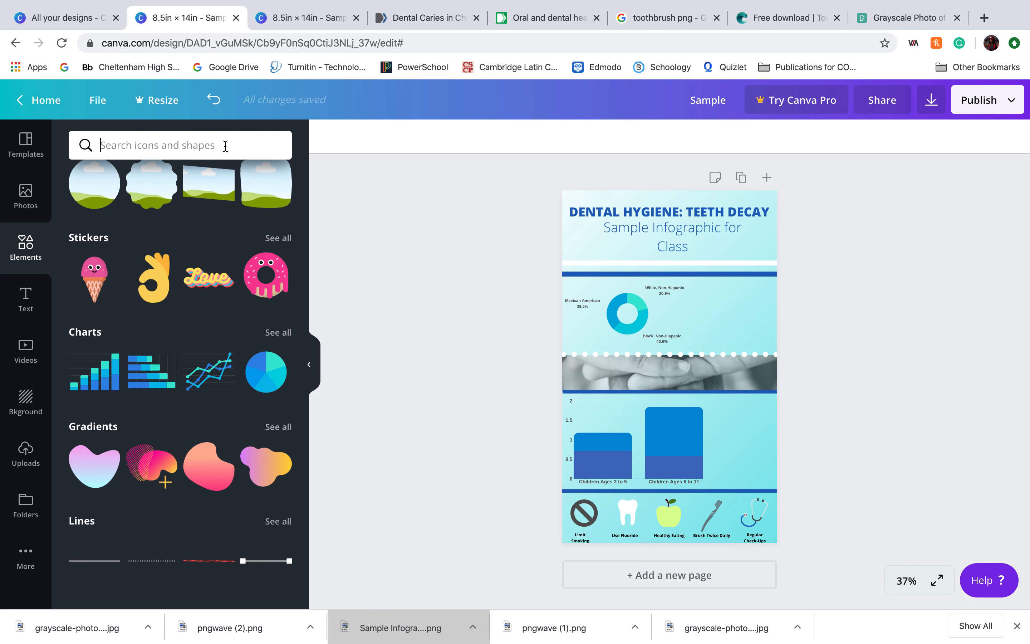
pyautogui.write('america')
pyautogui.press('Return')
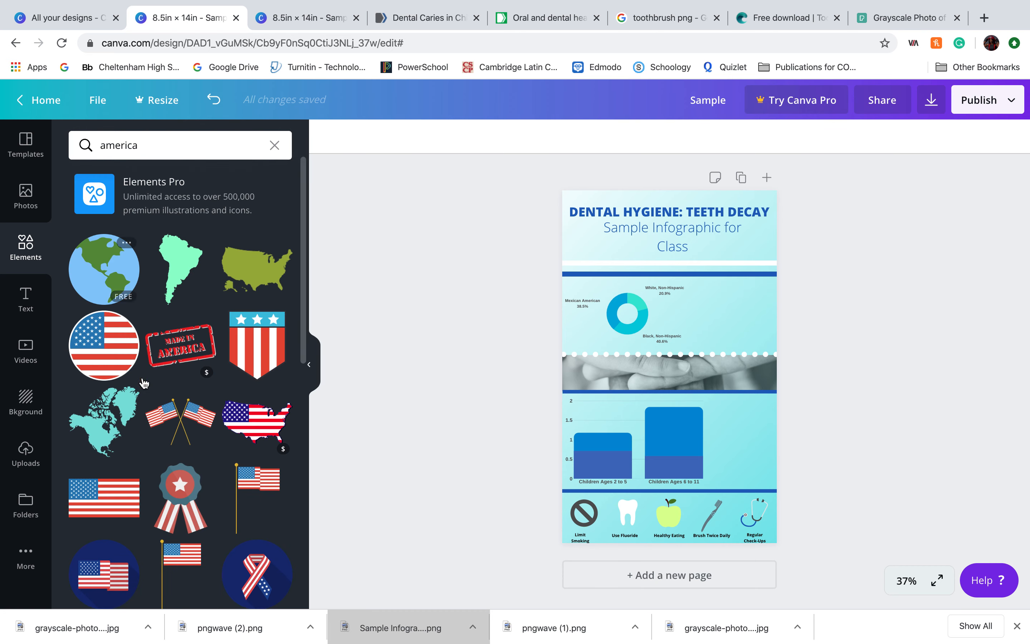
pyautogui.click(247, 282)
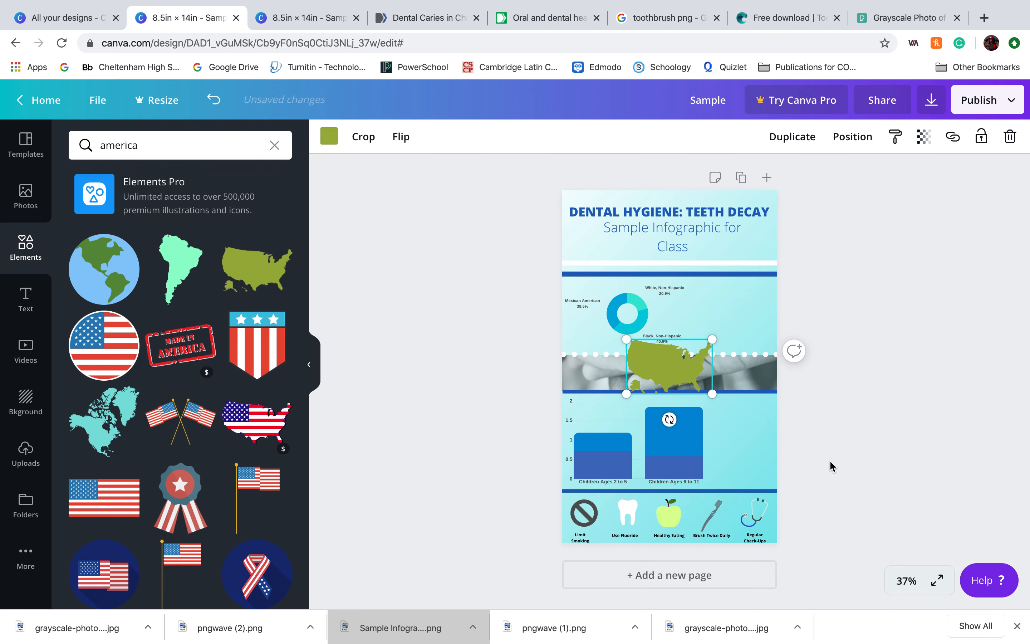
pyautogui.moveTo(661, 363); pyautogui.dragTo(719, 309)
# - Shrink the donut chart slightly to leave more space between its labels and the United States map
pyautogui.click(677, 328)
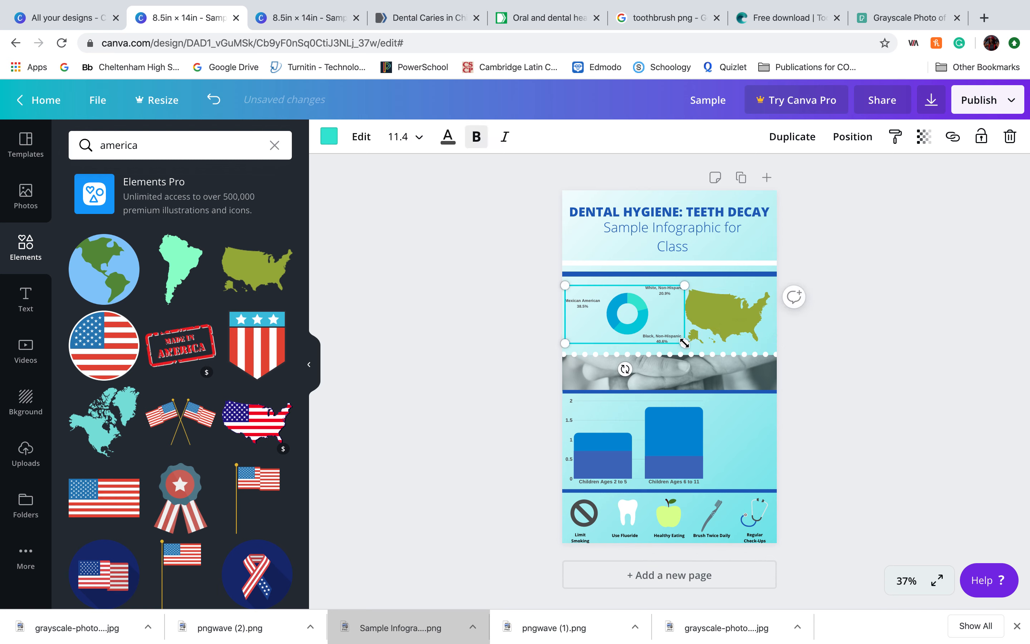
pyautogui.moveTo(684, 343); pyautogui.dragTo(675, 339)
# - Recolor the United States map to the light green document color and nudge it slightly upward
pyautogui.click(721, 331)
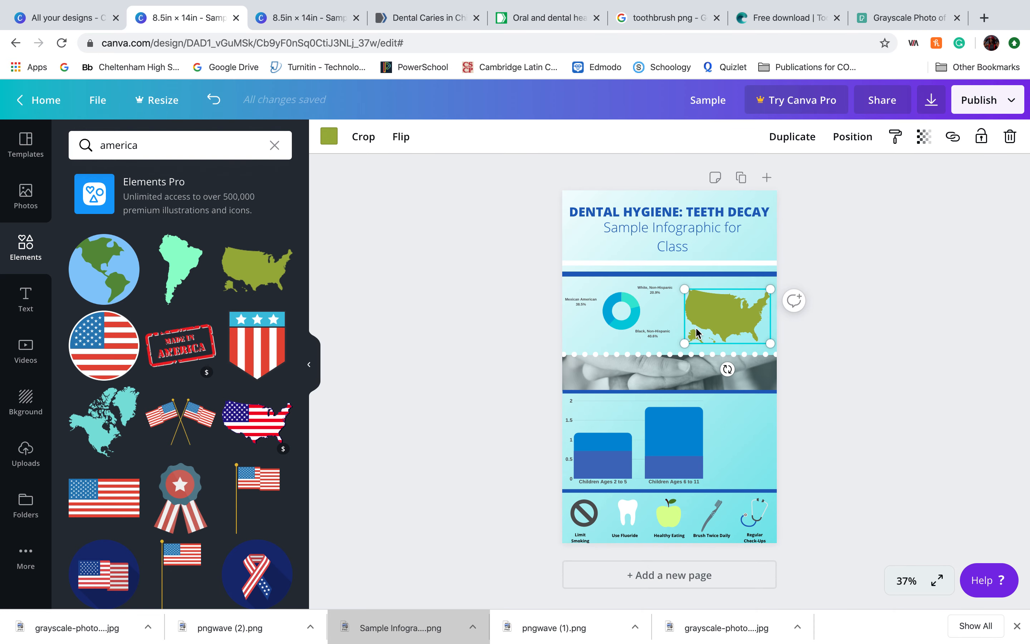
pyautogui.click(335, 143)
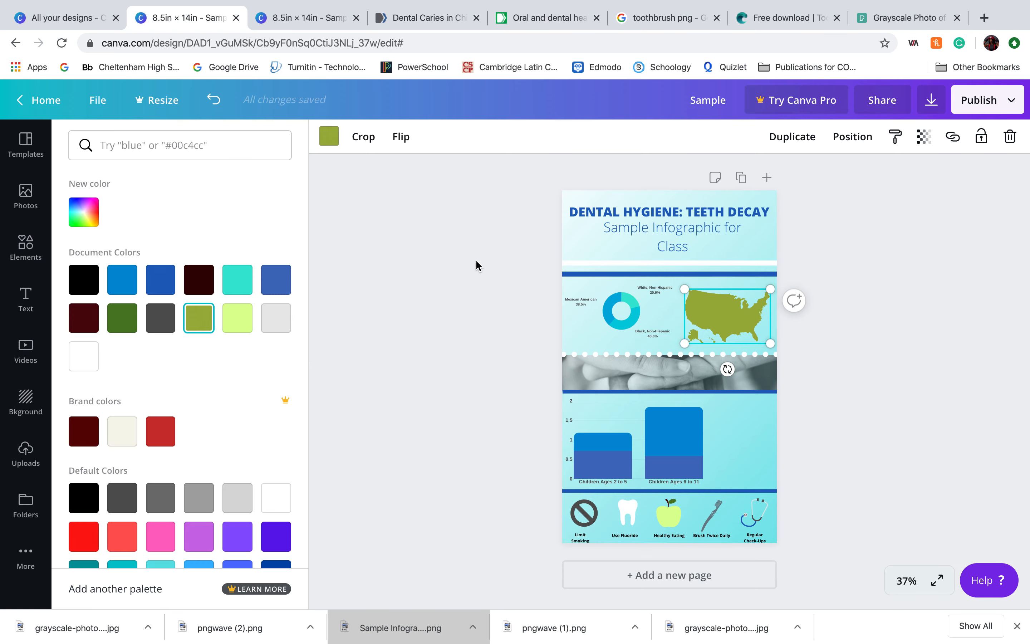
pyautogui.click(245, 323)
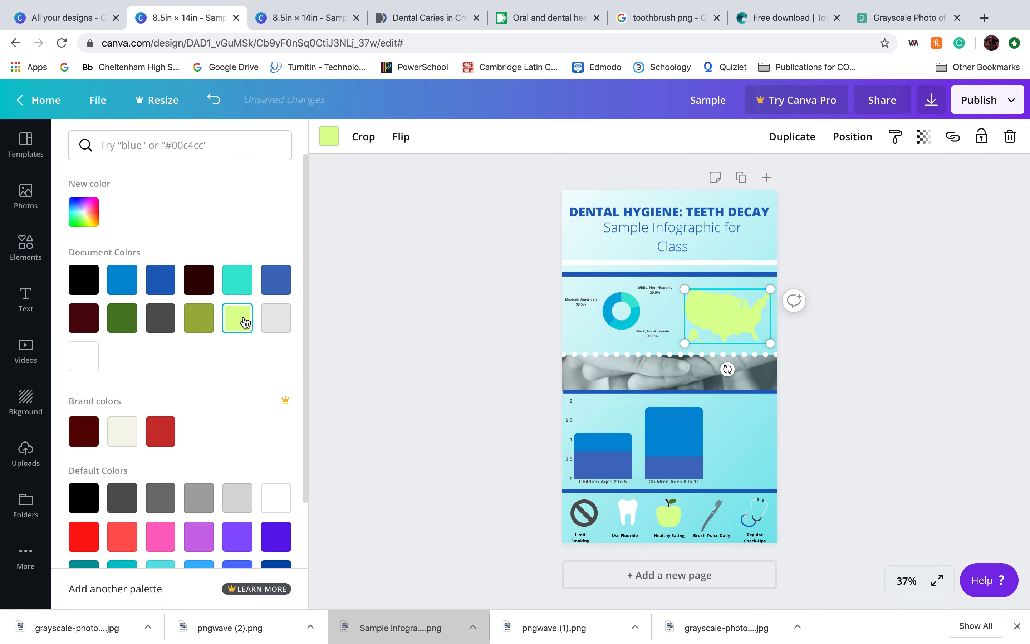
pyautogui.click(447, 335)
pyautogui.click(869, 272)
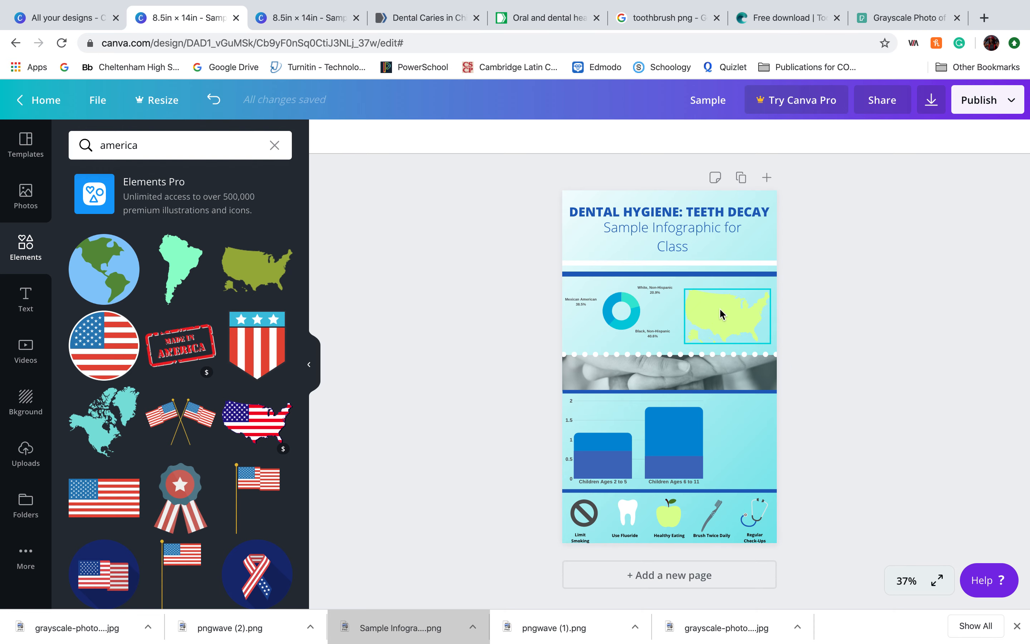
pyautogui.moveTo(723, 314); pyautogui.dragTo(722, 308)
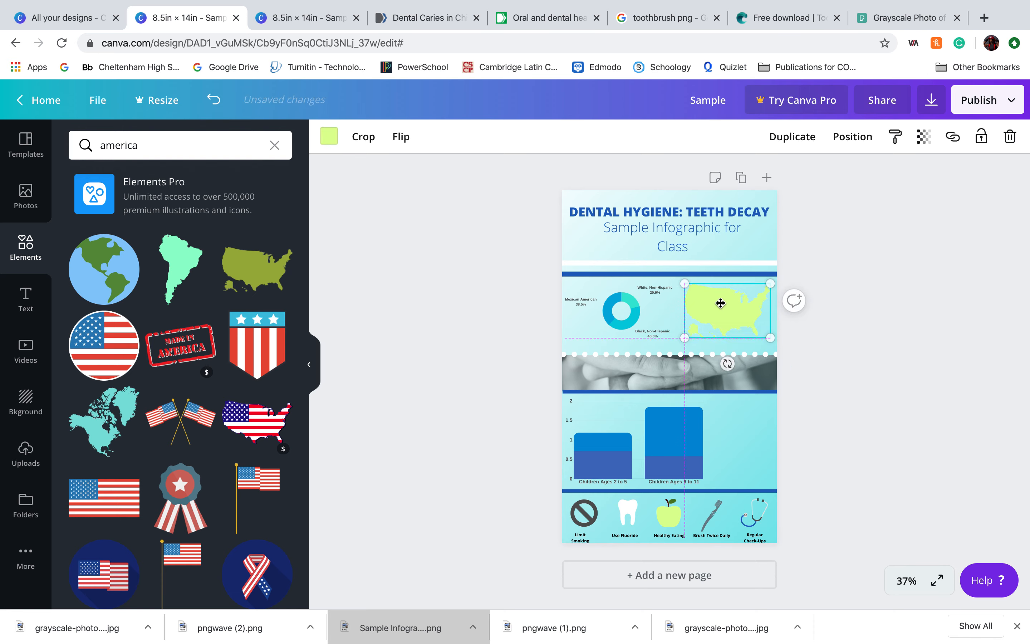
# - Add a body text caption reading "92% Of Americans..." beneath the United States map
pyautogui.click(25, 313)
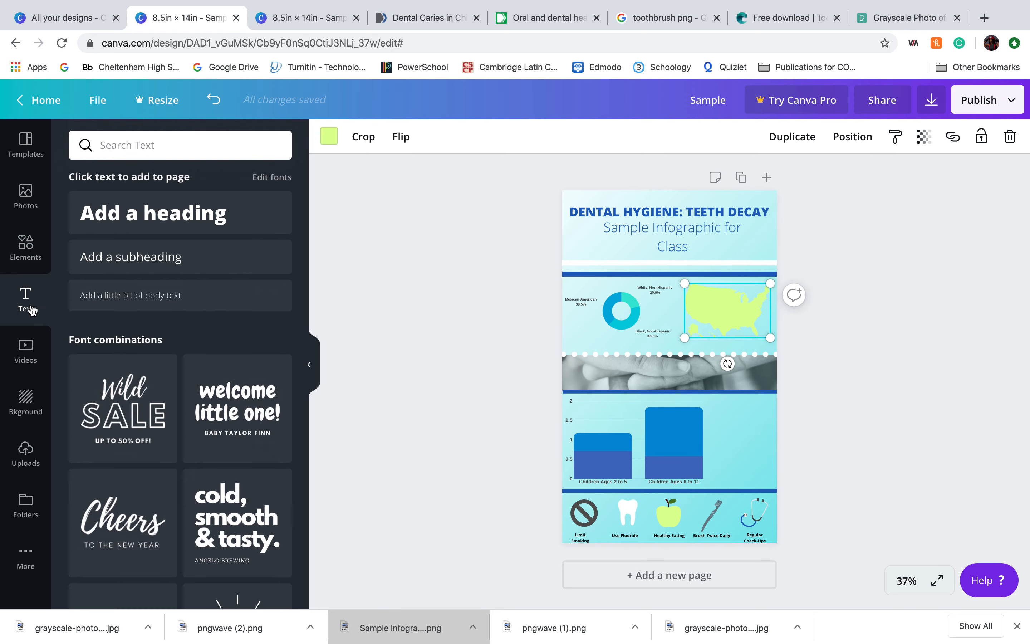
pyautogui.click(144, 296)
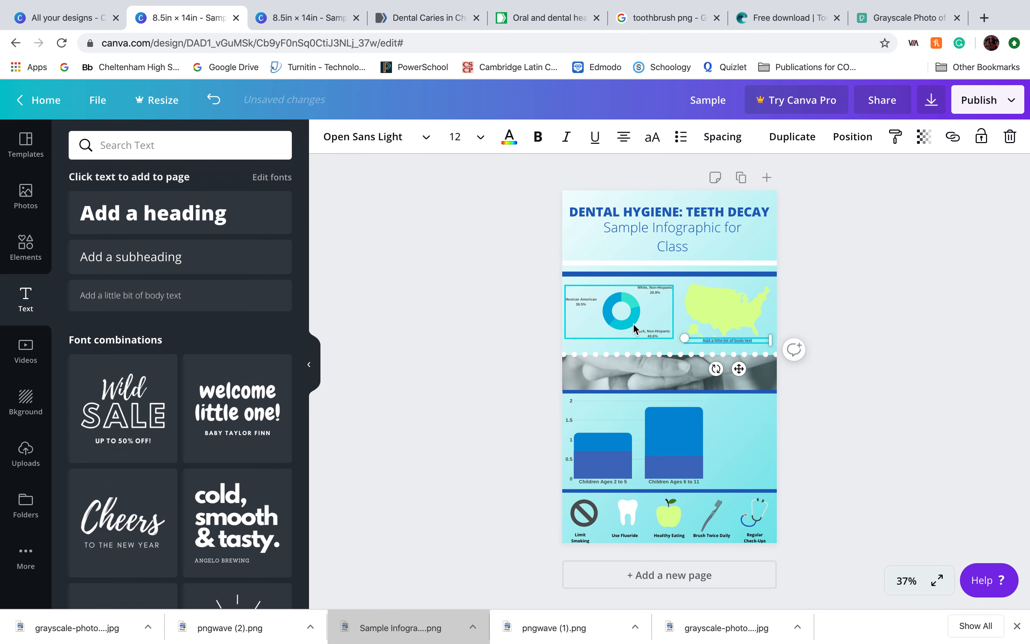
pyautogui.write('92% Of Americans...')
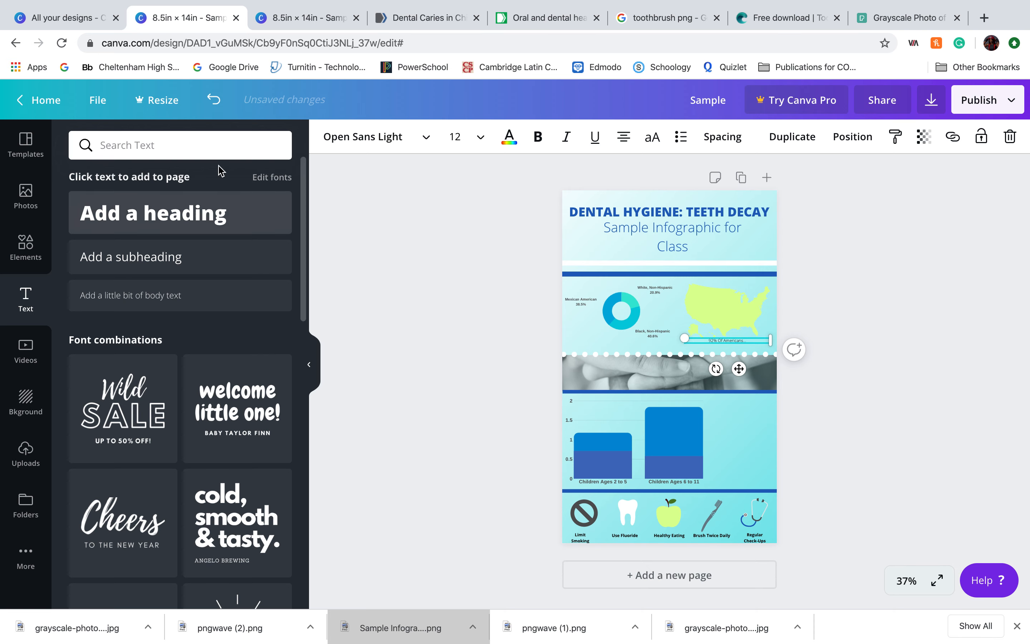
# - Set the map caption's font size to 21 and its text color to the dark gray document color
pyautogui.click(481, 143)
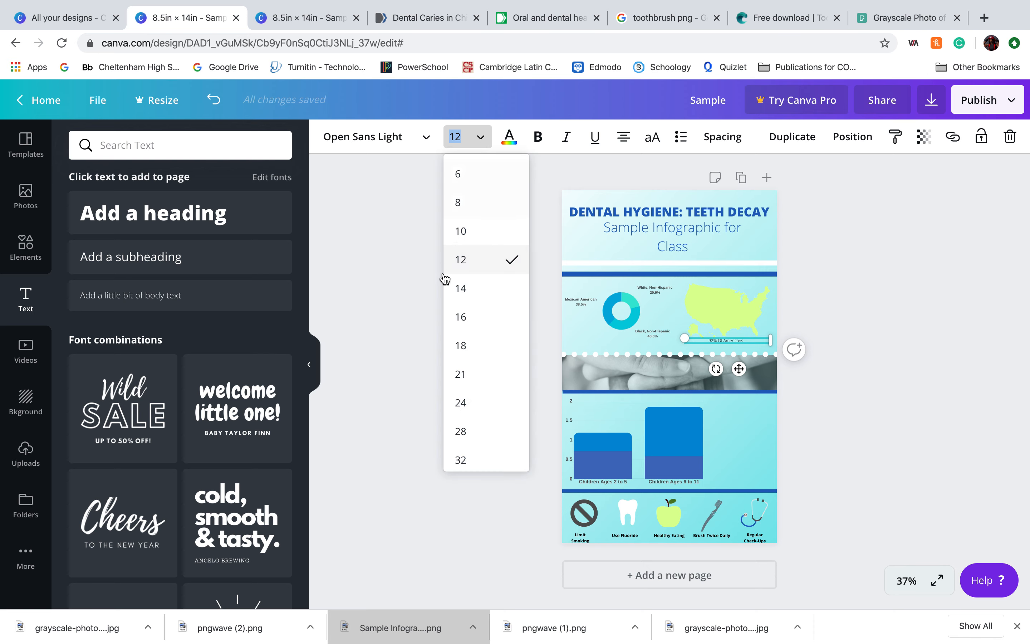
pyautogui.click(461, 316)
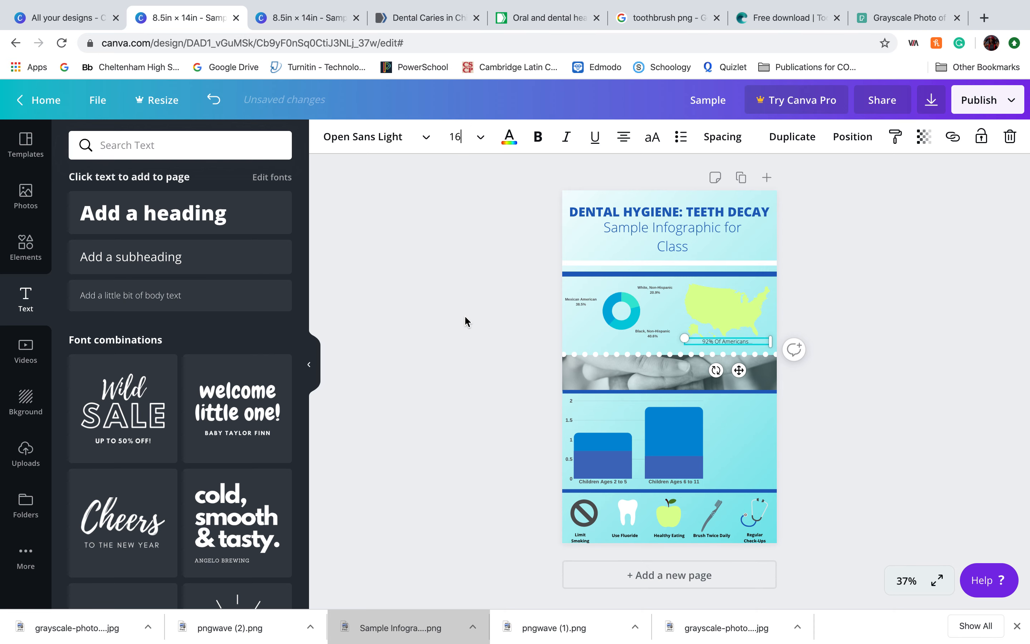
pyautogui.click(481, 143)
pyautogui.click(469, 369)
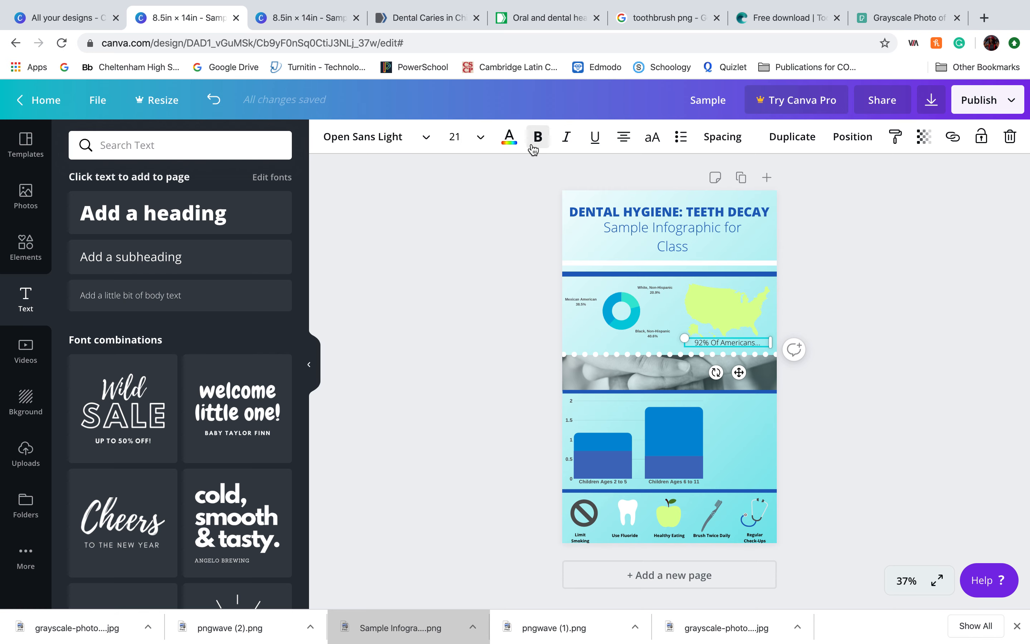
pyautogui.click(510, 144)
pyautogui.click(164, 326)
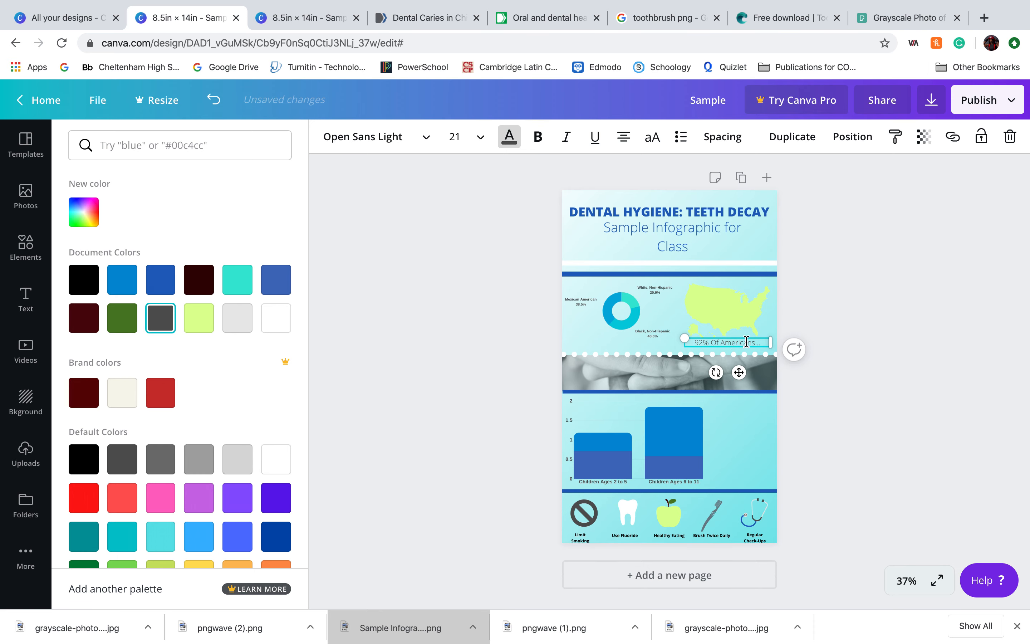
# - Move the "92% Of Americans..." caption slightly down, just above the dotted line, and deselect it
pyautogui.moveTo(748, 337); pyautogui.dragTo(748, 340)
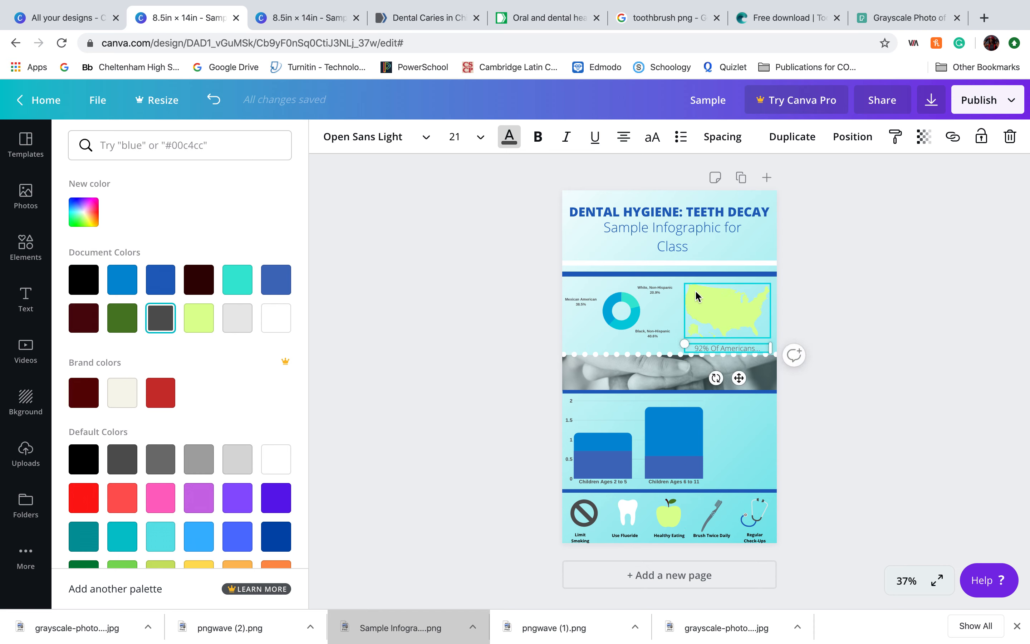
pyautogui.click(829, 309)
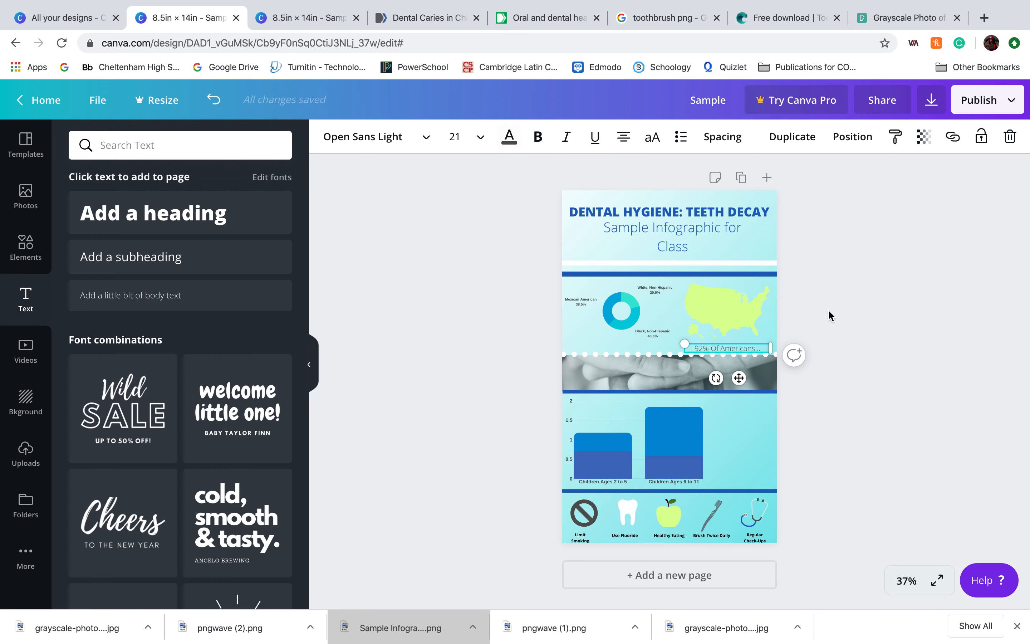
pyautogui.click(742, 316)
pyautogui.click(741, 440)
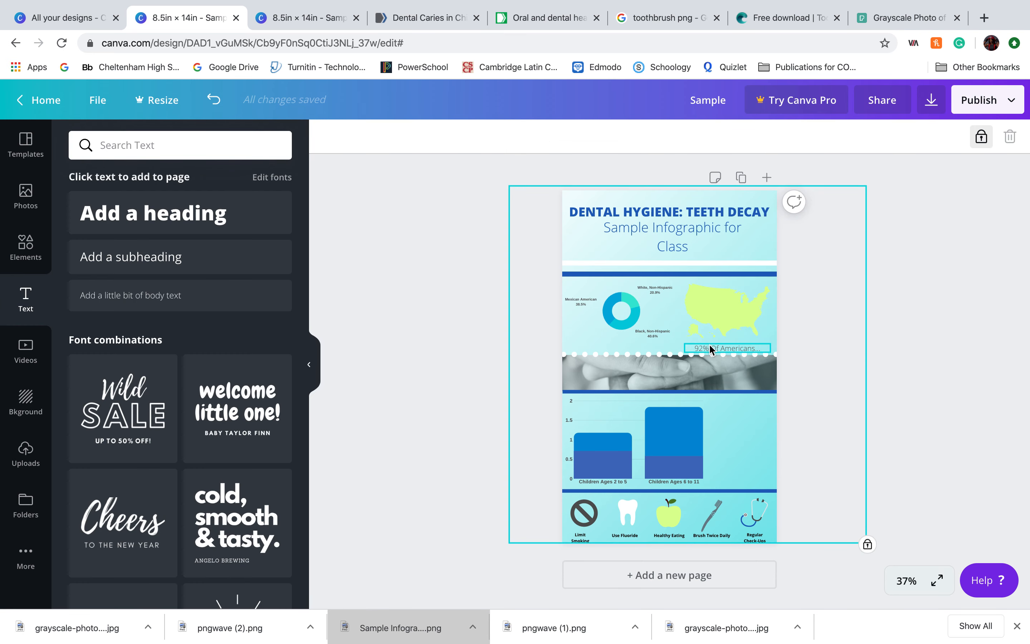
# - Add a subheading text box, enlarge it to a font size of about 28.3, and place it below the donut chart
pyautogui.click(266, 258)
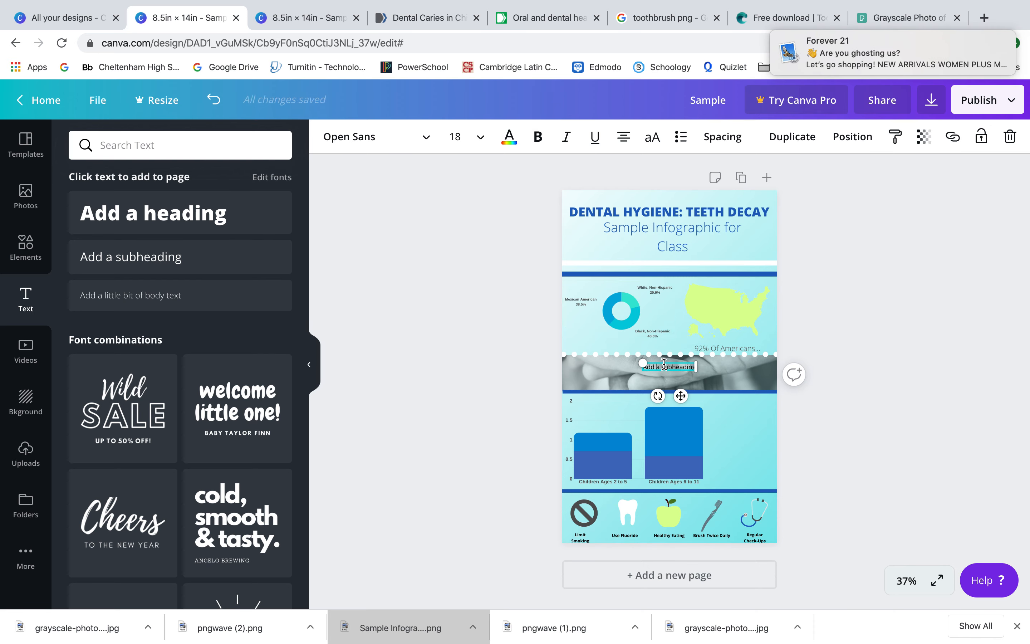
pyautogui.moveTo(665, 363); pyautogui.dragTo(648, 341)
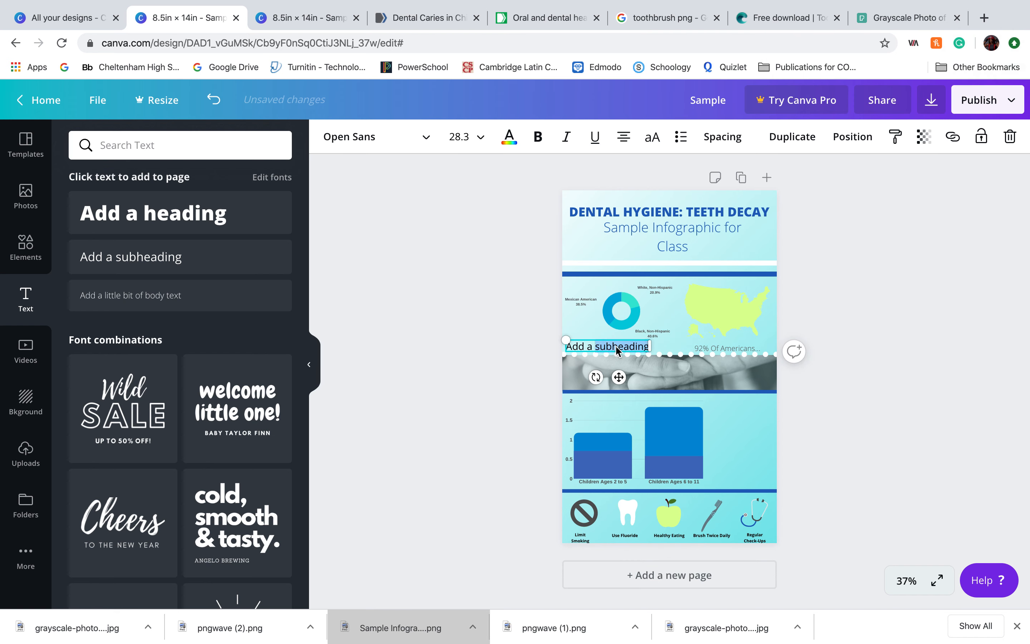
# - Replace the subheading's placeholder text with "Permenant by Race"
pyautogui.press('BackSpace')
pyautogui.press('BackSpace')
pyautogui.press('BackSpace')
pyautogui.press('BackSpace')
pyautogui.press('BackSpace')
pyautogui.press('BackSpace')
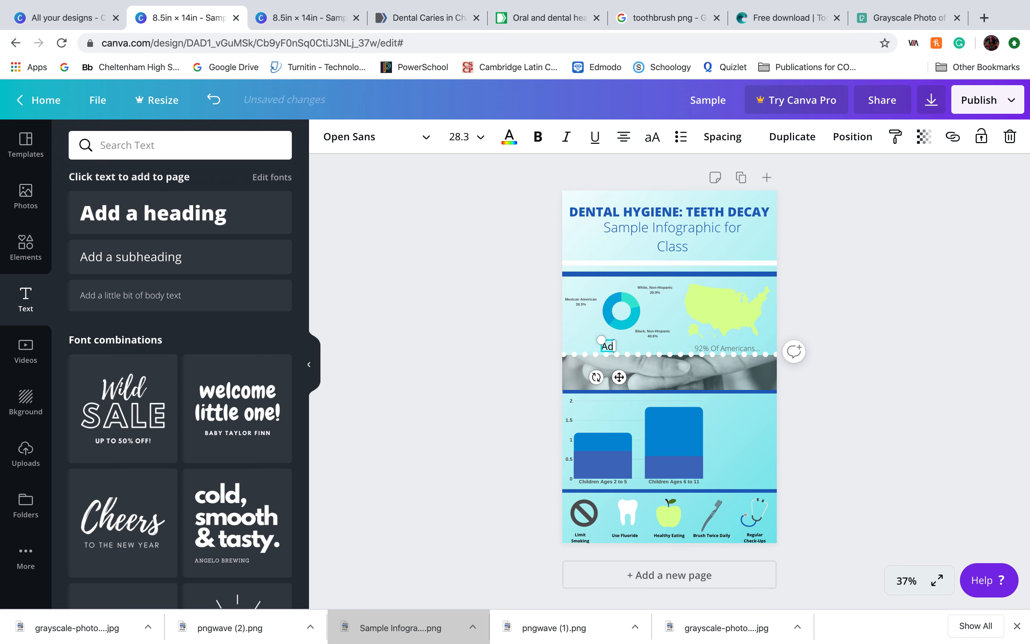
pyautogui.write('Permenan')
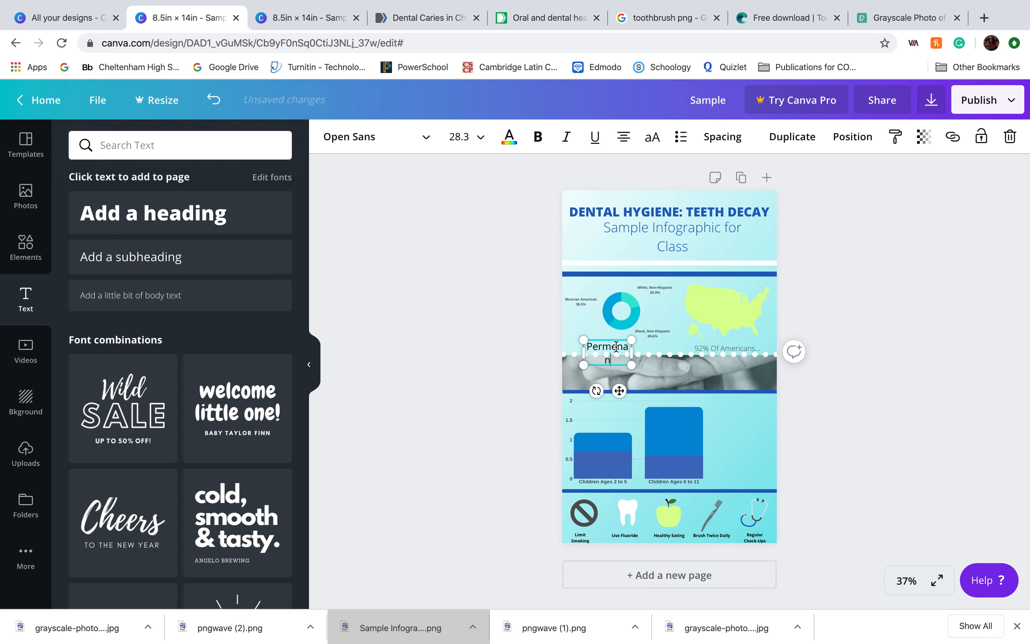
pyautogui.press('Left')
pyautogui.press('Left')
pyautogui.press('Left')
pyautogui.press('BackSpace')
pyautogui.press('BackSpace')
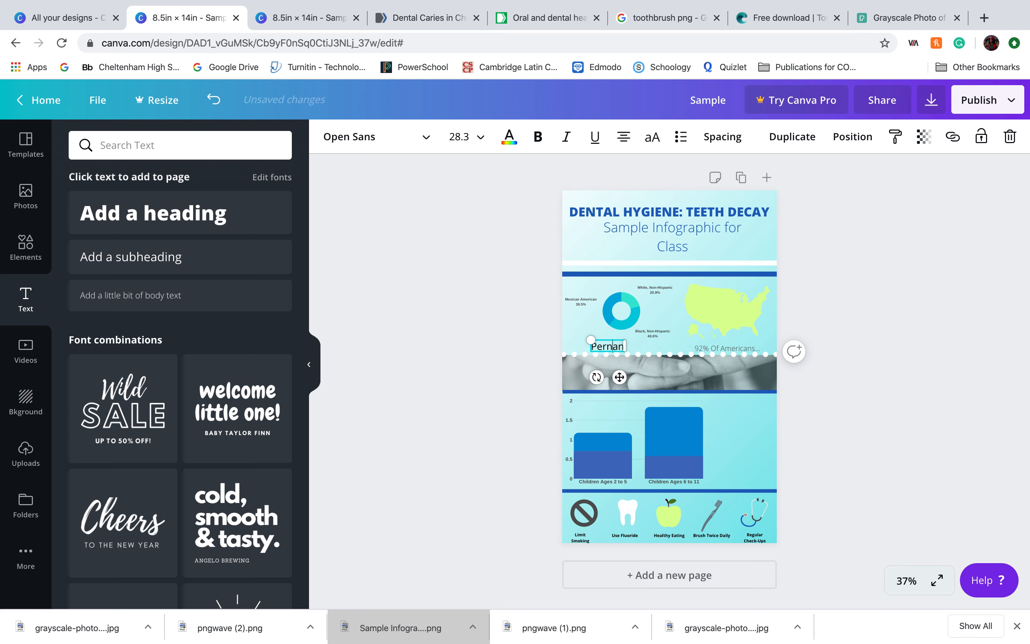
pyautogui.press('BackSpace')
pyautogui.write('me')
pyautogui.press('Right')
pyautogui.press('BackSpace')
pyautogui.press('BackSpace')
pyautogui.write('nant ')
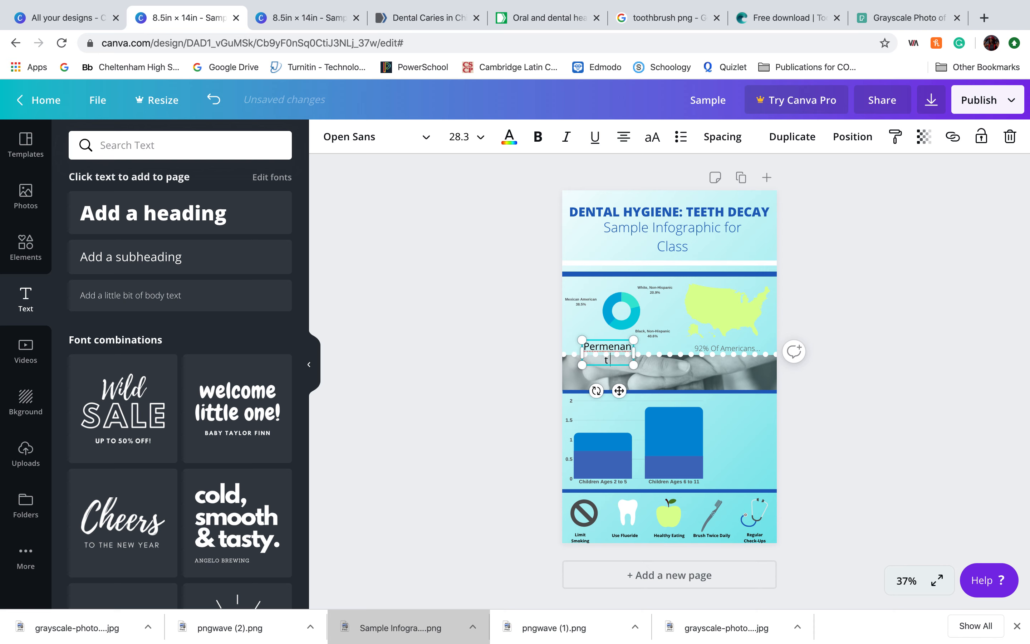
pyautogui.write('by Race')
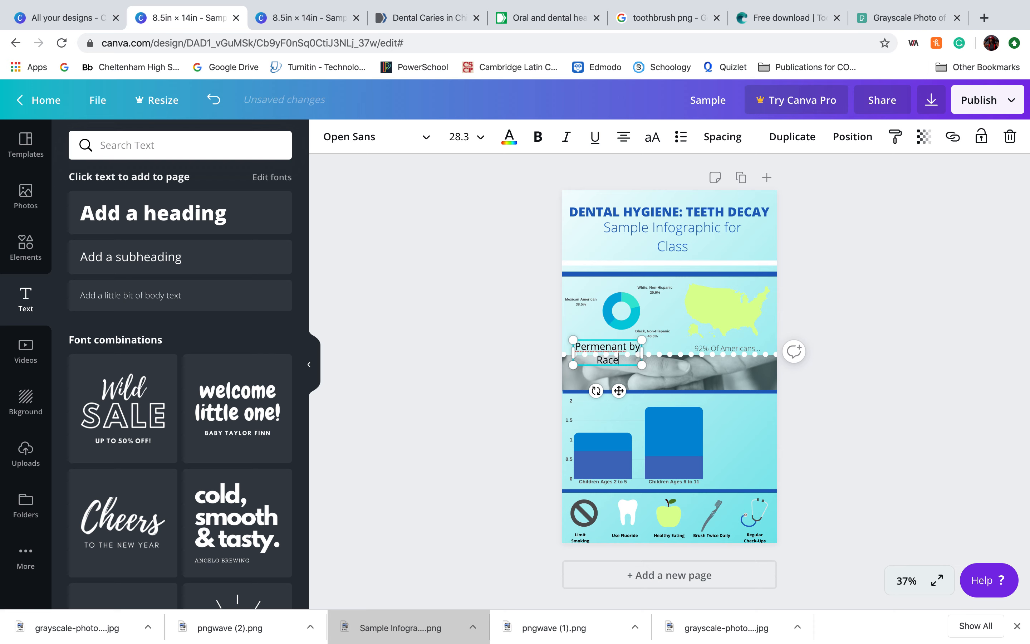
# - Widen the subheading's text box and replace its first word so the text reads "Tooth Decay by Race"
pyautogui.moveTo(644, 355); pyautogui.dragTo(663, 355)
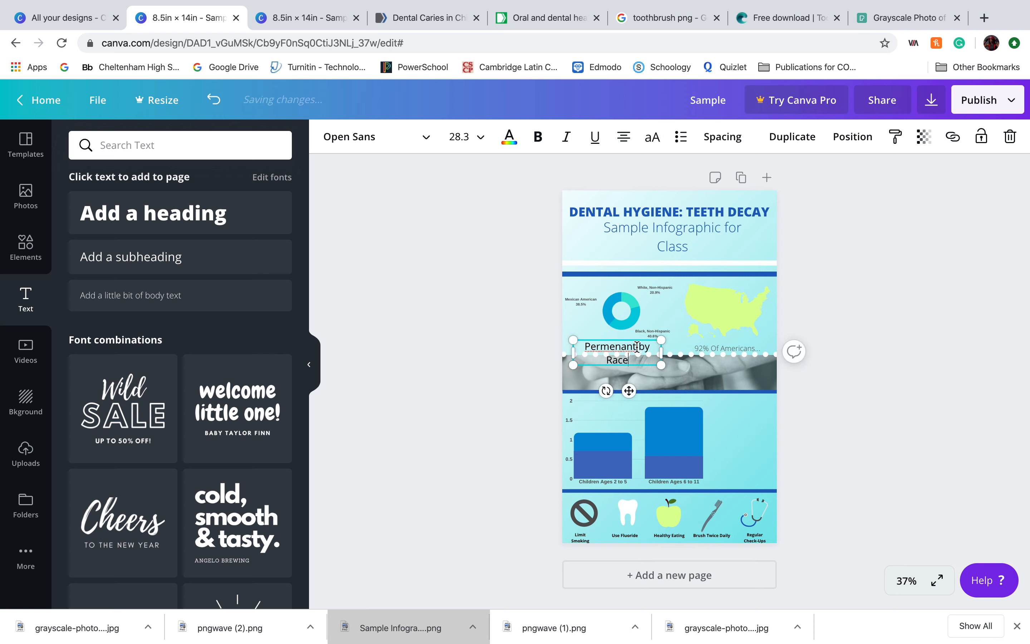
pyautogui.doubleClick(635, 347)
pyautogui.write('Too')
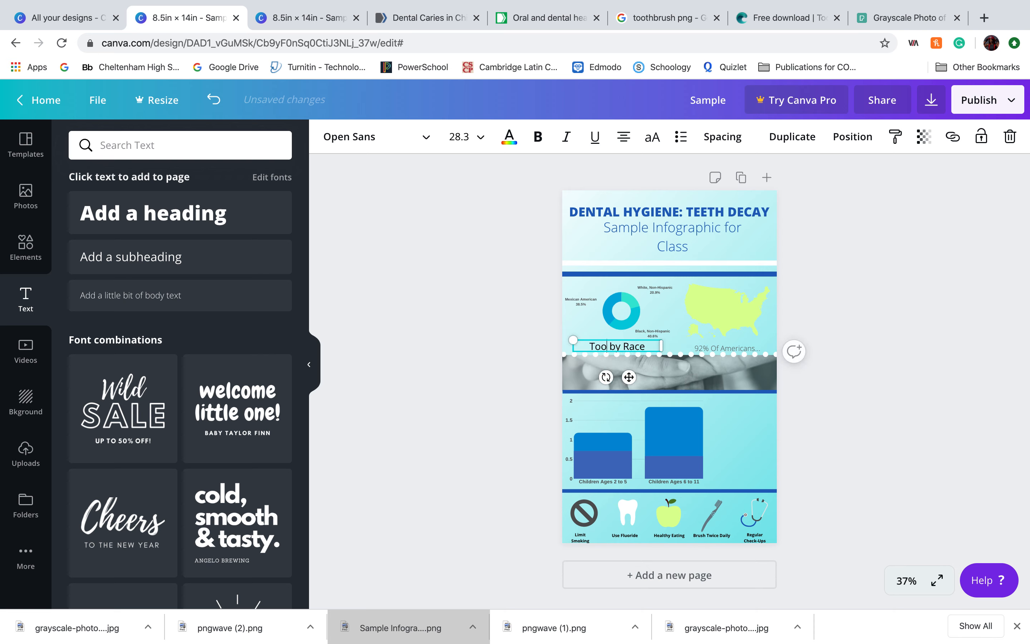
pyautogui.write('th Decay')
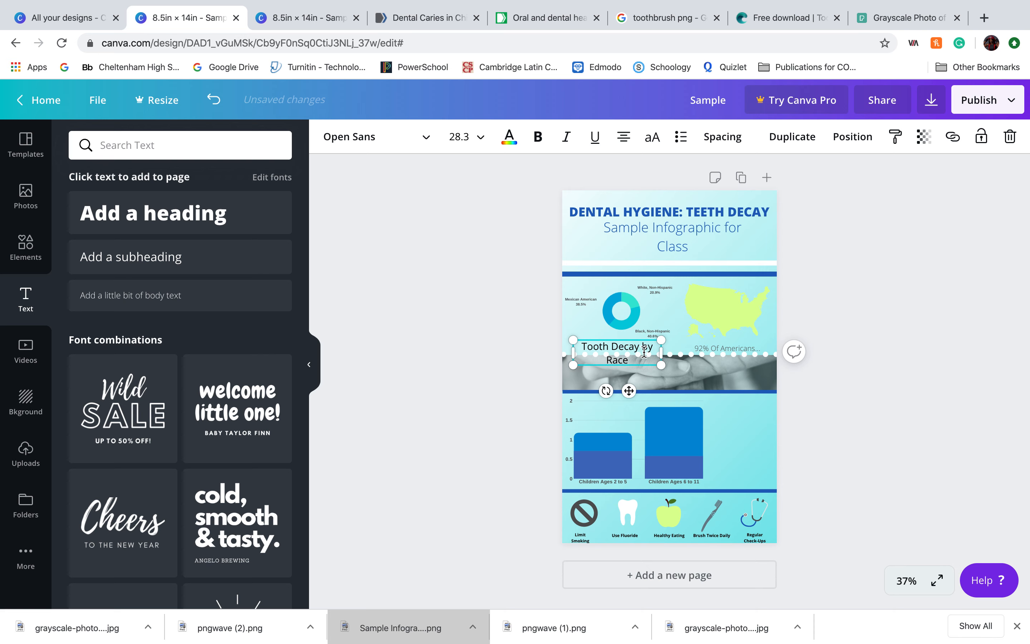
# - Set the "Tooth Decay by Race" text to font size 18 and the dark gray document color
pyautogui.tripleClick(616, 351)
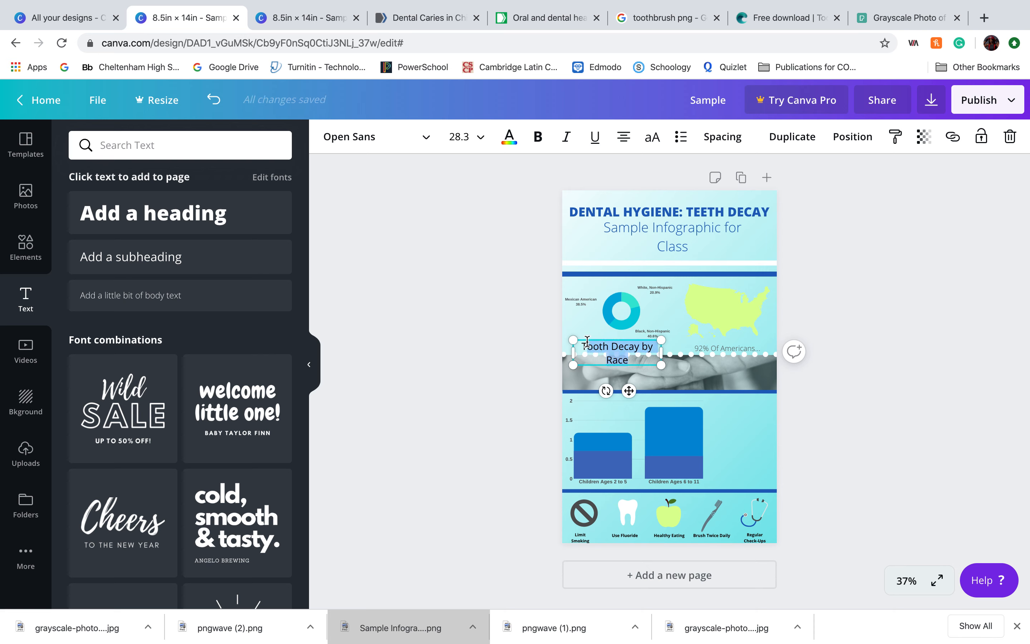
pyautogui.click(633, 361)
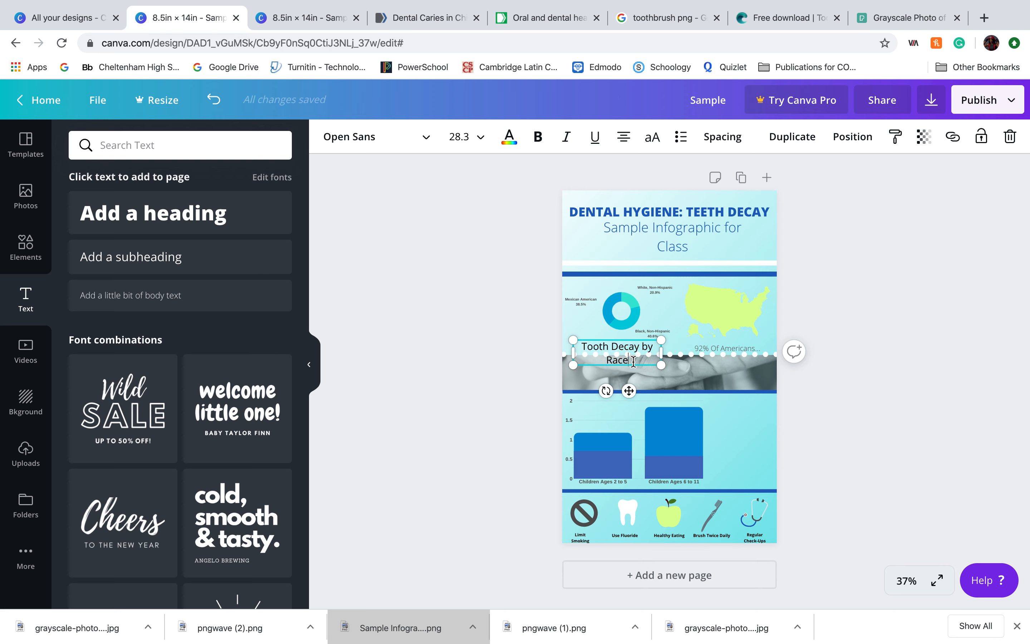
pyautogui.click(459, 137)
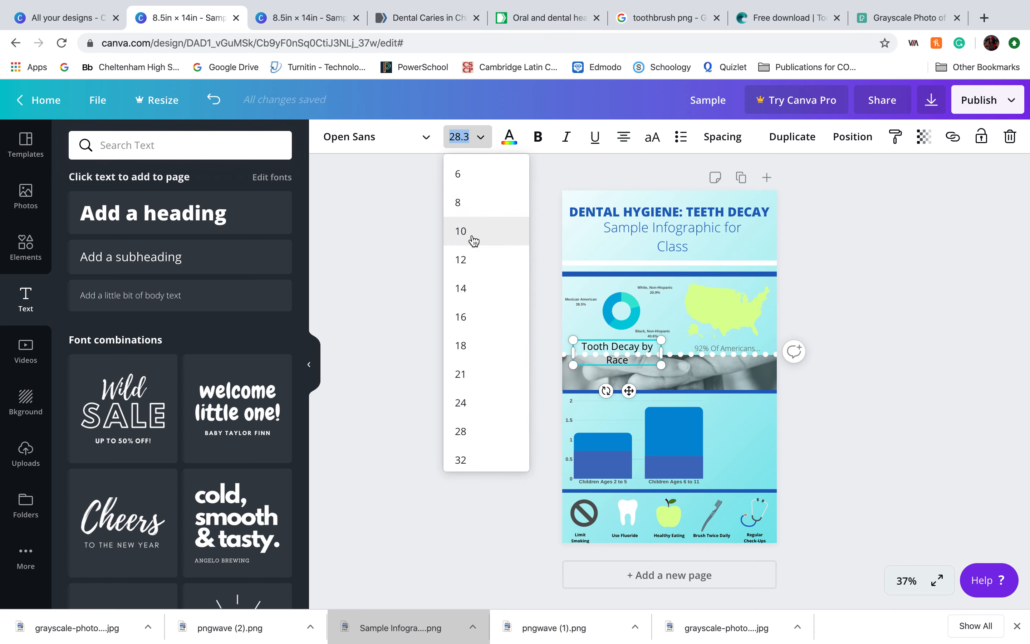
pyautogui.click(461, 344)
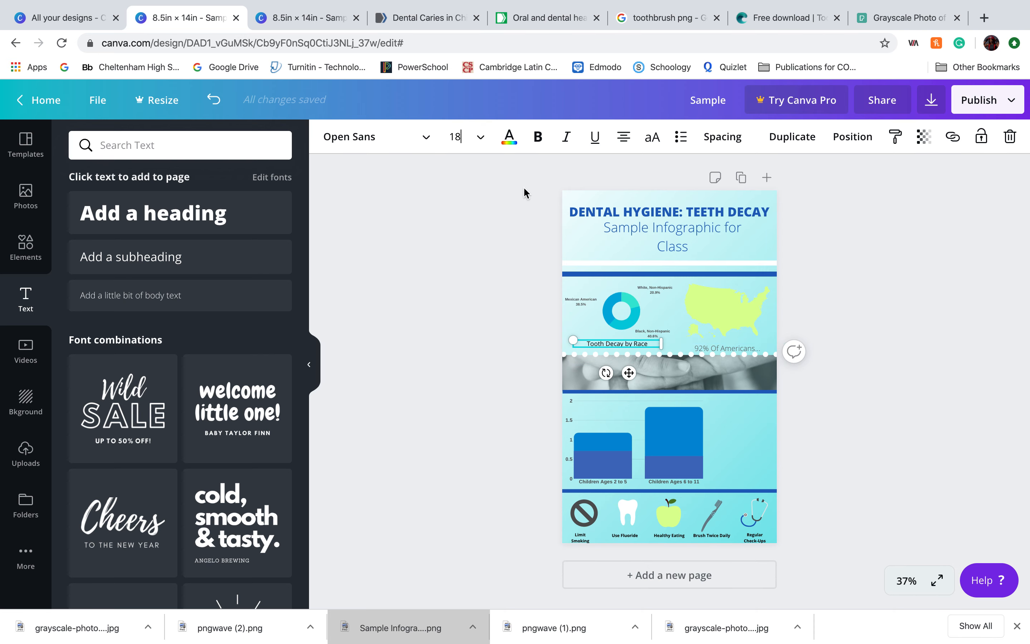
pyautogui.click(509, 138)
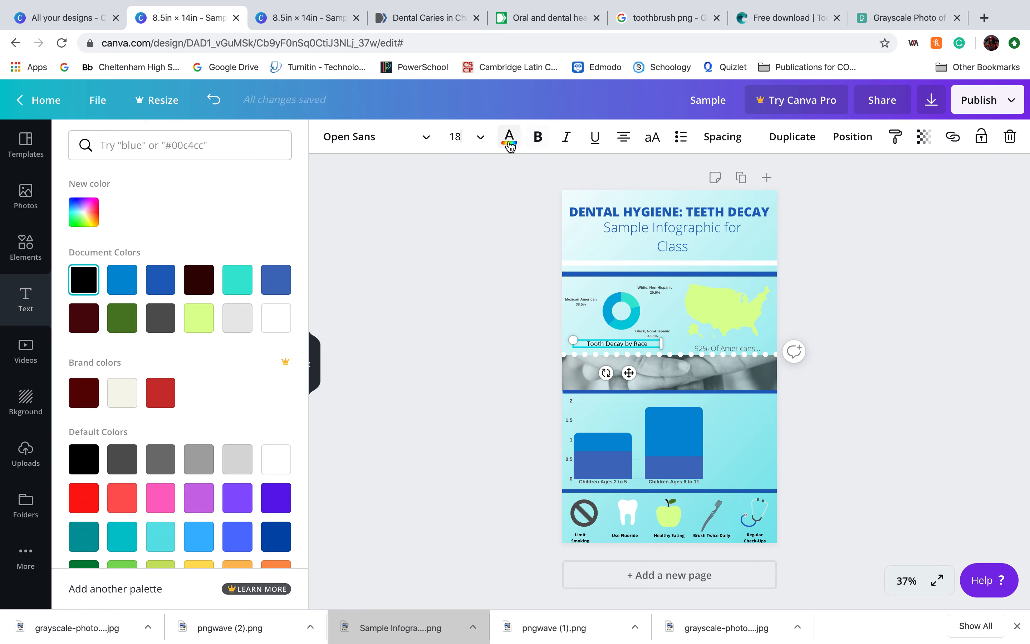
pyautogui.click(160, 318)
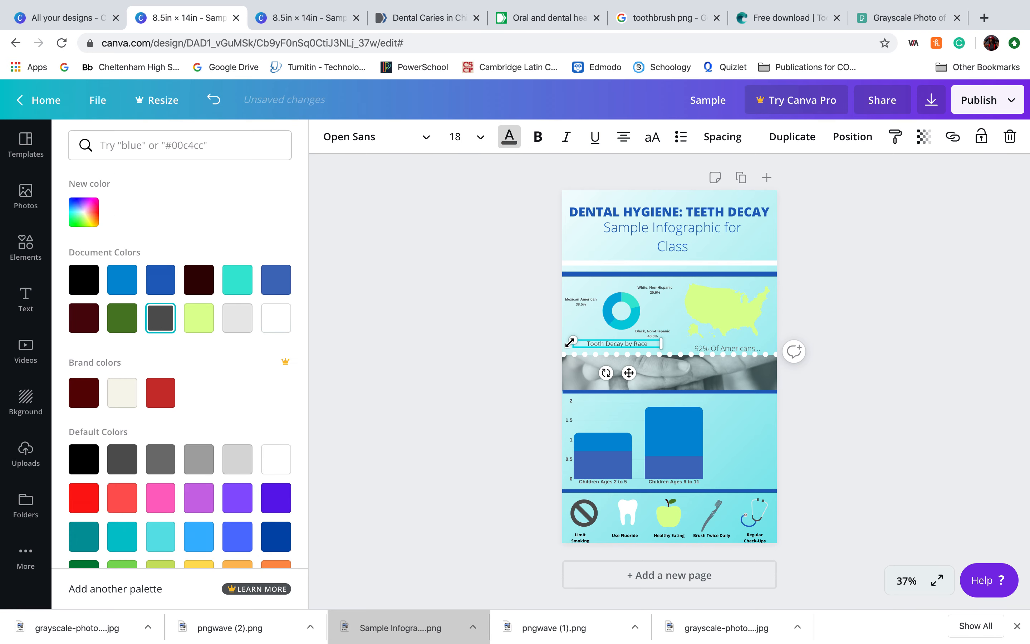
# - Move the "Tooth Decay by Race" caption slightly down beneath the donut chart, aligned with the caption under the map
pyautogui.moveTo(591, 342); pyautogui.dragTo(592, 345)
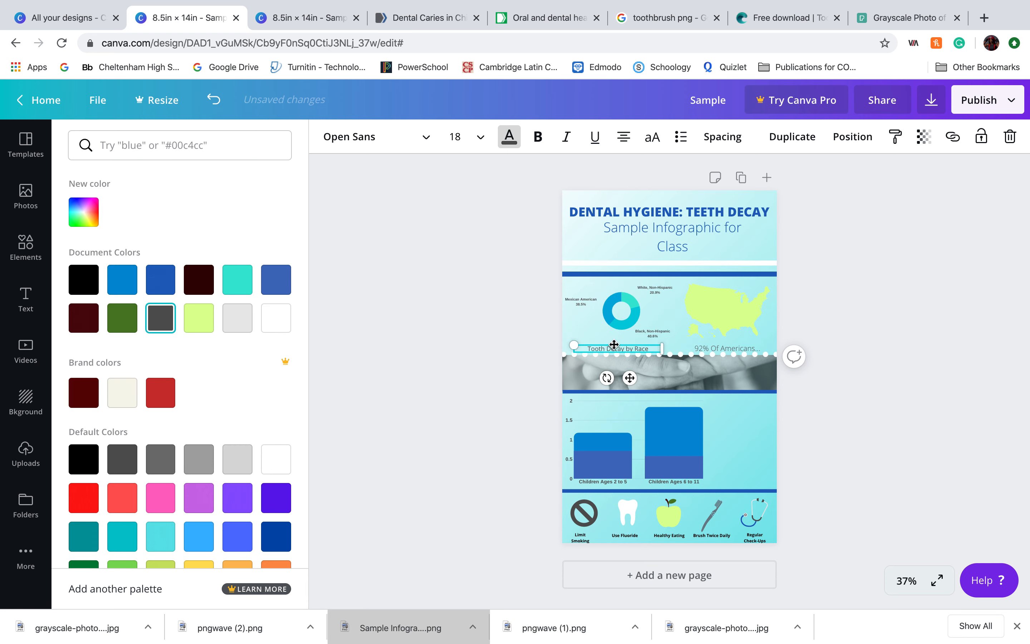
pyautogui.moveTo(613, 342); pyautogui.dragTo(615, 342)
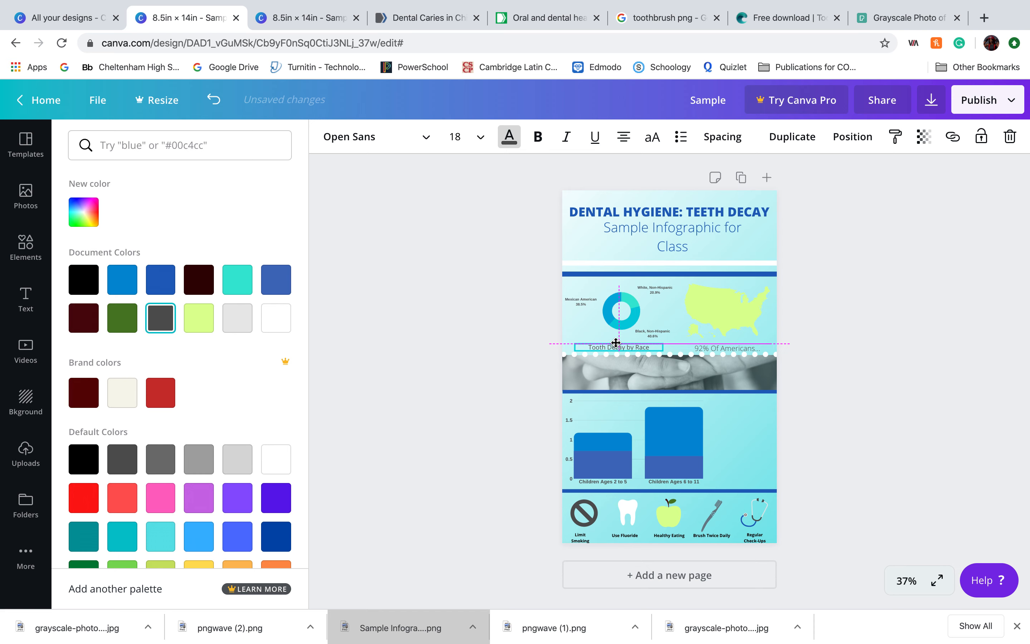
pyautogui.moveTo(616, 343); pyautogui.dragTo(616, 343)
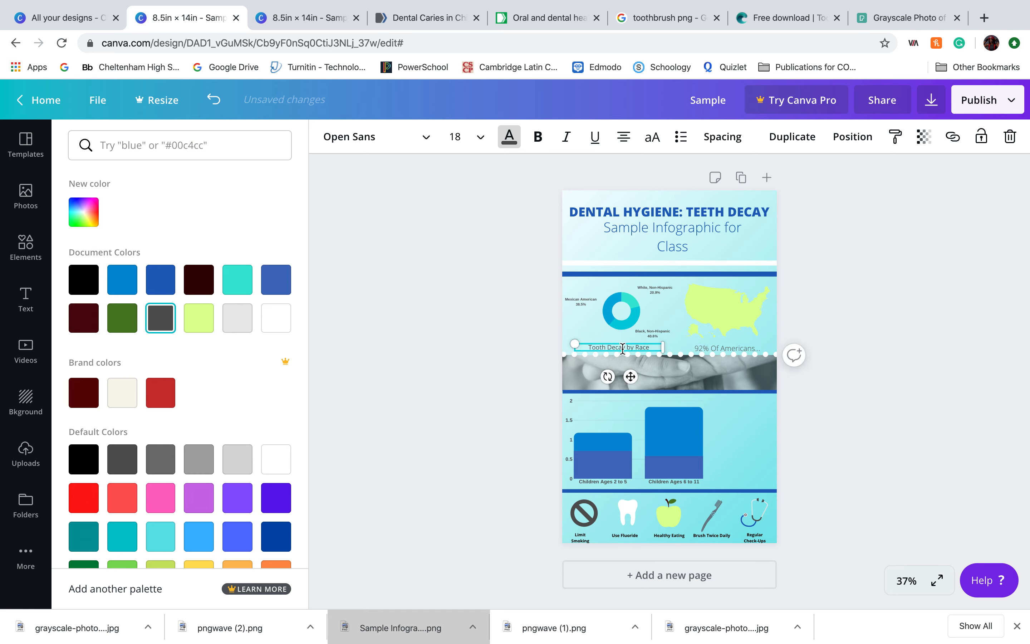
# - Enlarge the donut chart slightly and set its label font size to 12
pyautogui.click(613, 313)
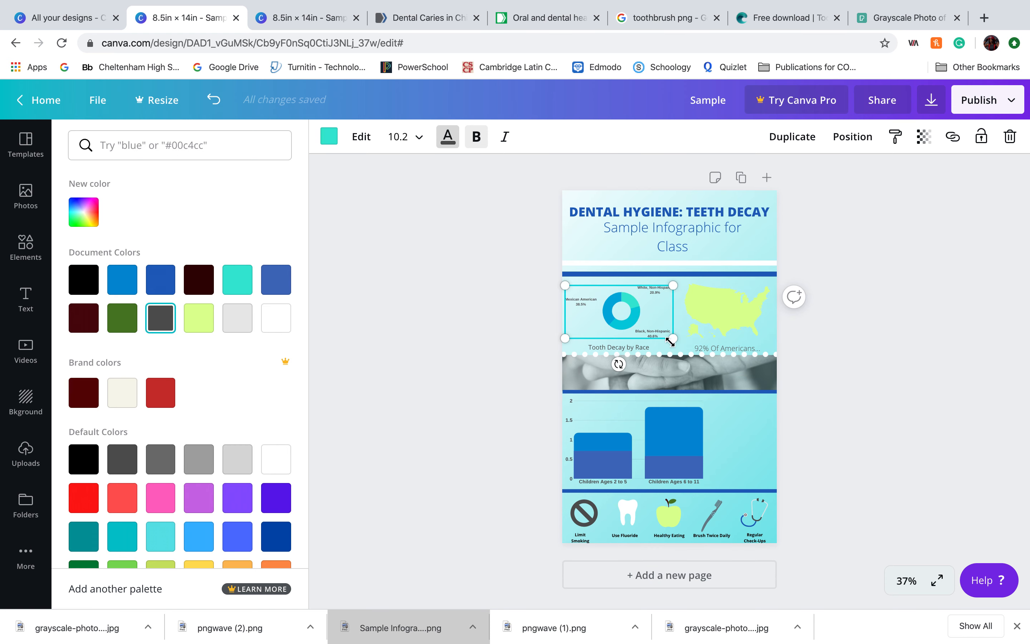
pyautogui.moveTo(670, 340); pyautogui.dragTo(668, 371)
pyautogui.click(418, 137)
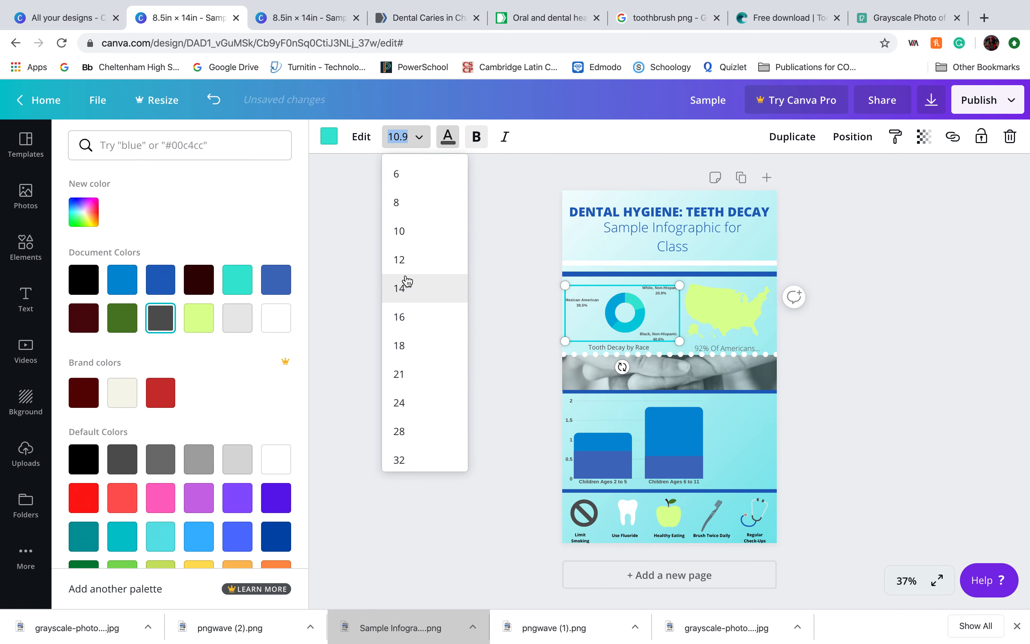
pyautogui.click(408, 261)
pyautogui.click(717, 314)
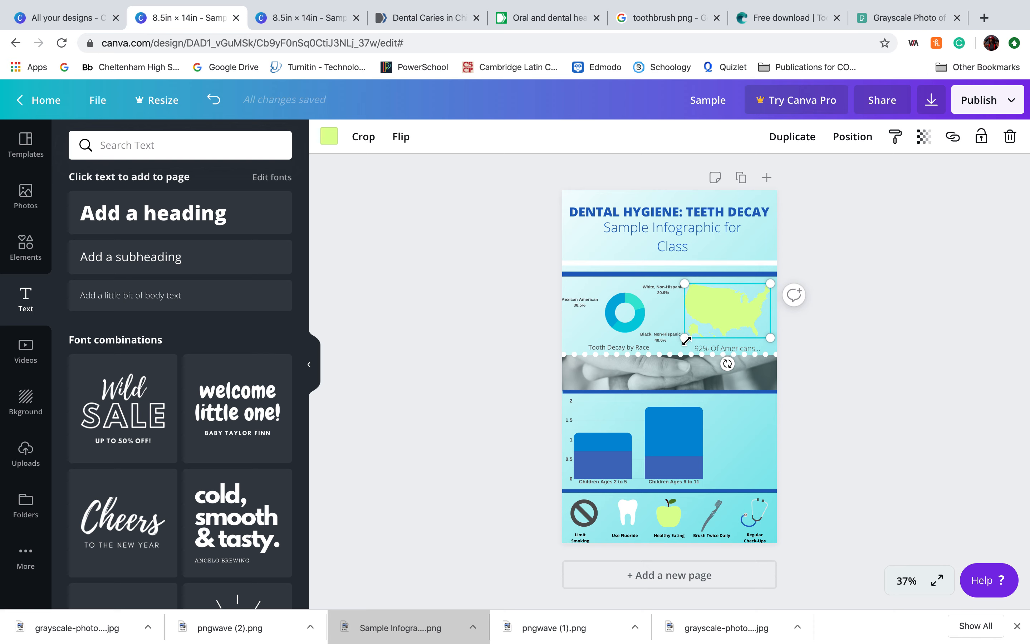
pyautogui.click(850, 382)
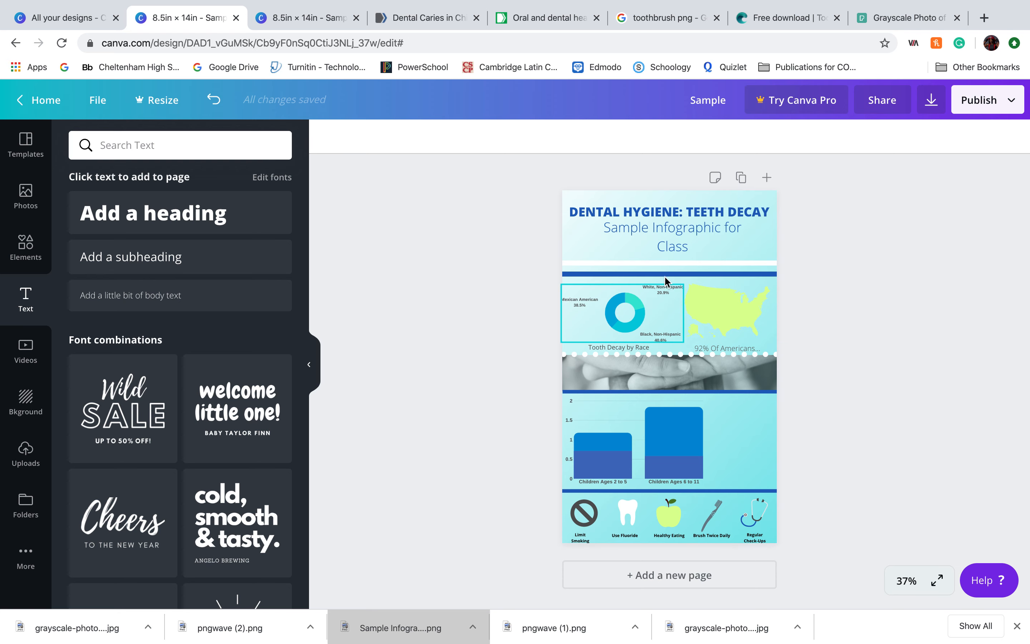
# - Add a white dotted line from the basic line elements, shrink it and rotate it to vertical
pyautogui.click(26, 246)
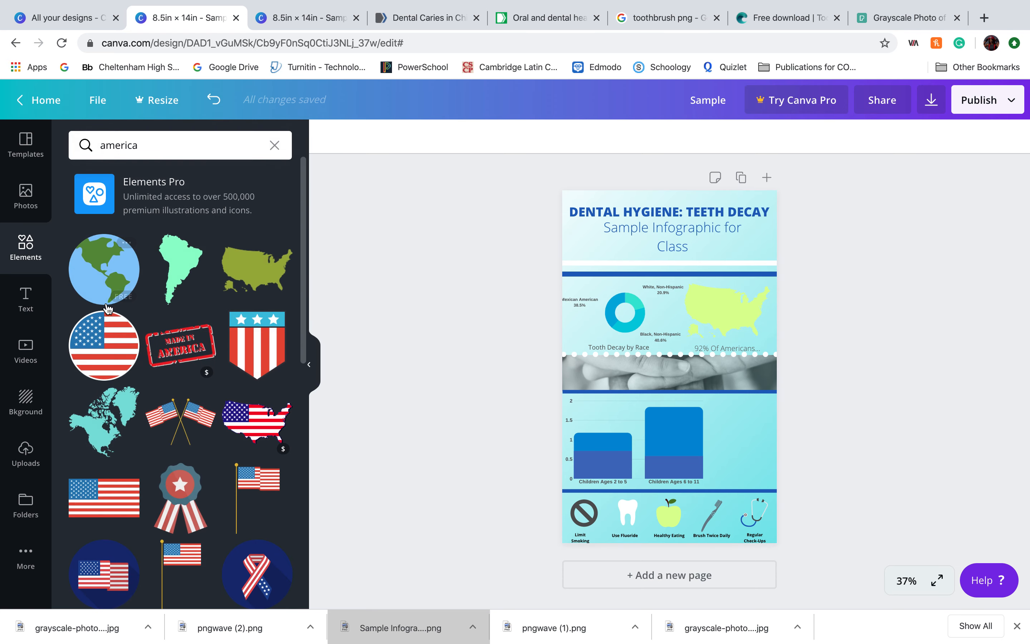
pyautogui.click(274, 144)
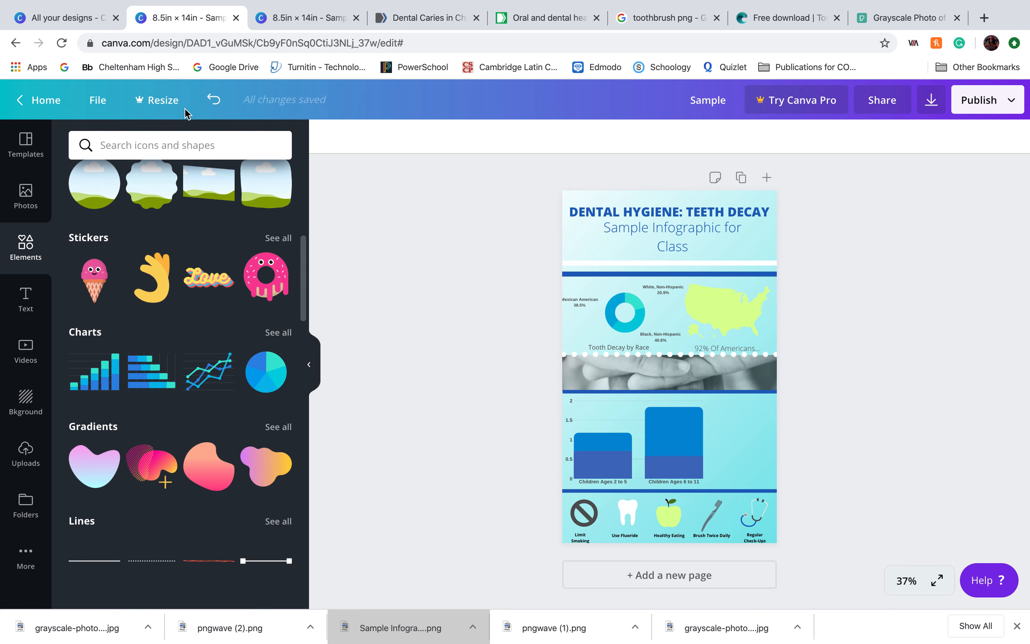
pyautogui.click(151, 561)
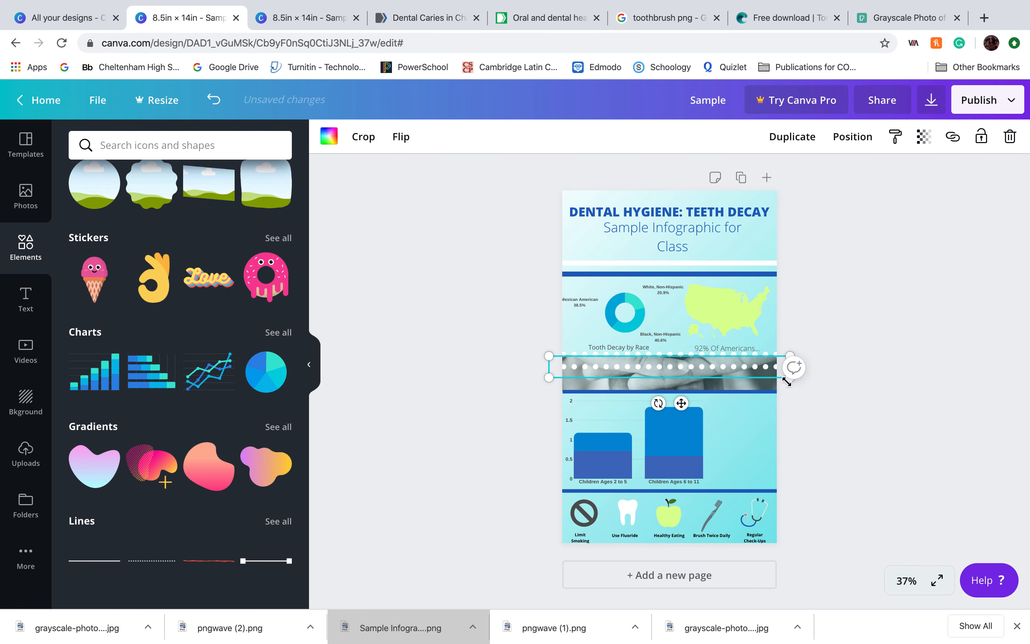
pyautogui.moveTo(786, 380); pyautogui.dragTo(731, 372)
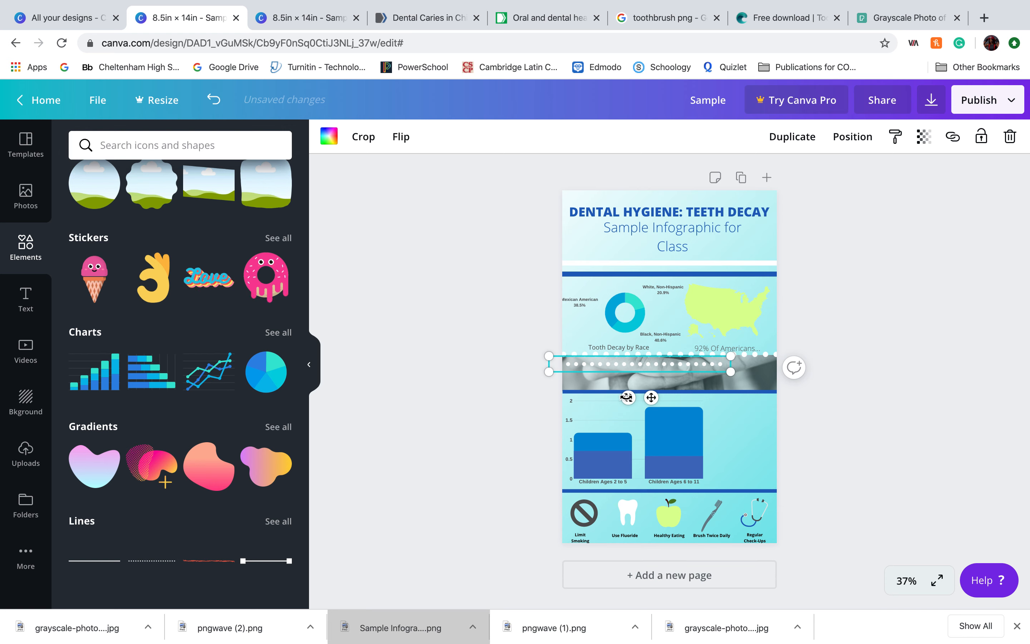
pyautogui.moveTo(629, 398); pyautogui.dragTo(592, 353)
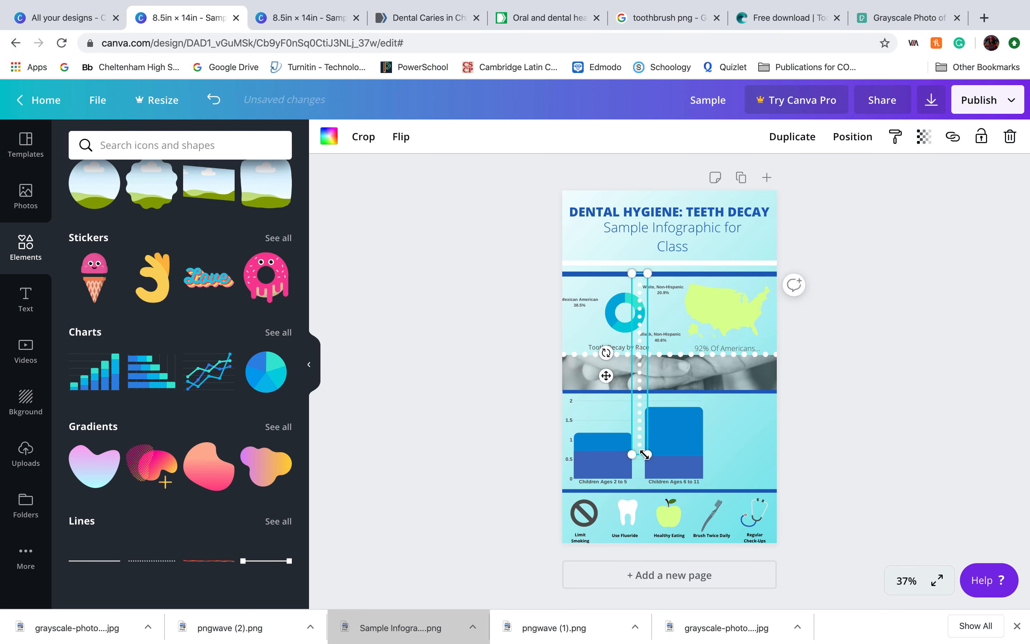
# - Shrink the vertical dotted line to fit between the donut chart and the United States map, and make the map slightly smaller
pyautogui.moveTo(632, 454); pyautogui.dragTo(686, 336)
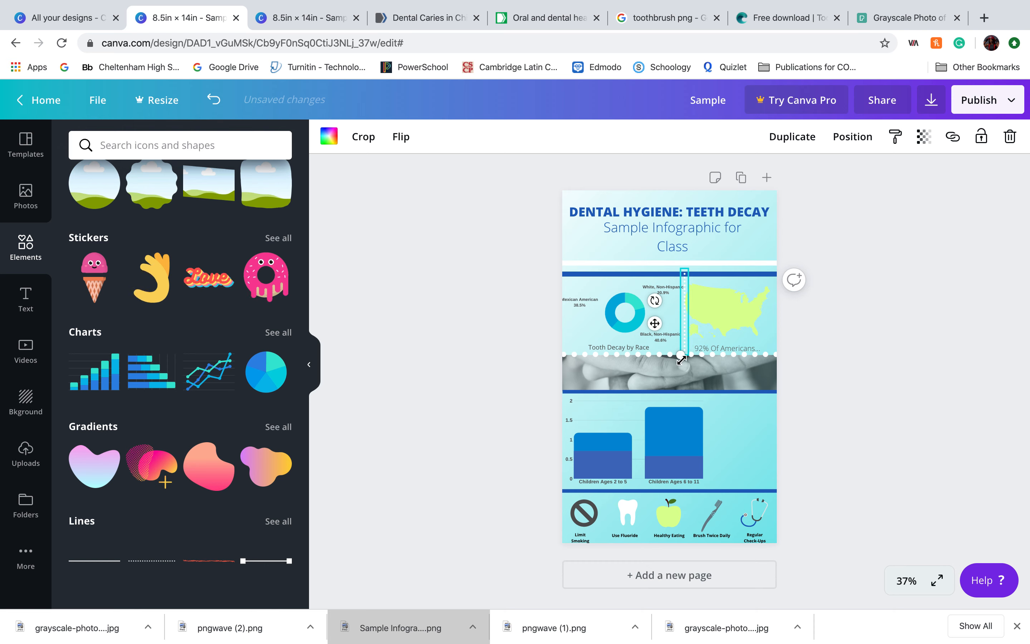
pyautogui.click(691, 332)
pyautogui.moveTo(684, 336)
pyautogui.mouseDown()
pyautogui.moveTo(693, 331)
pyautogui.moveTo(686, 317)
pyautogui.moveTo(687, 355)
pyautogui.mouseUp()
pyautogui.click(685, 315)
pyautogui.click(860, 393)
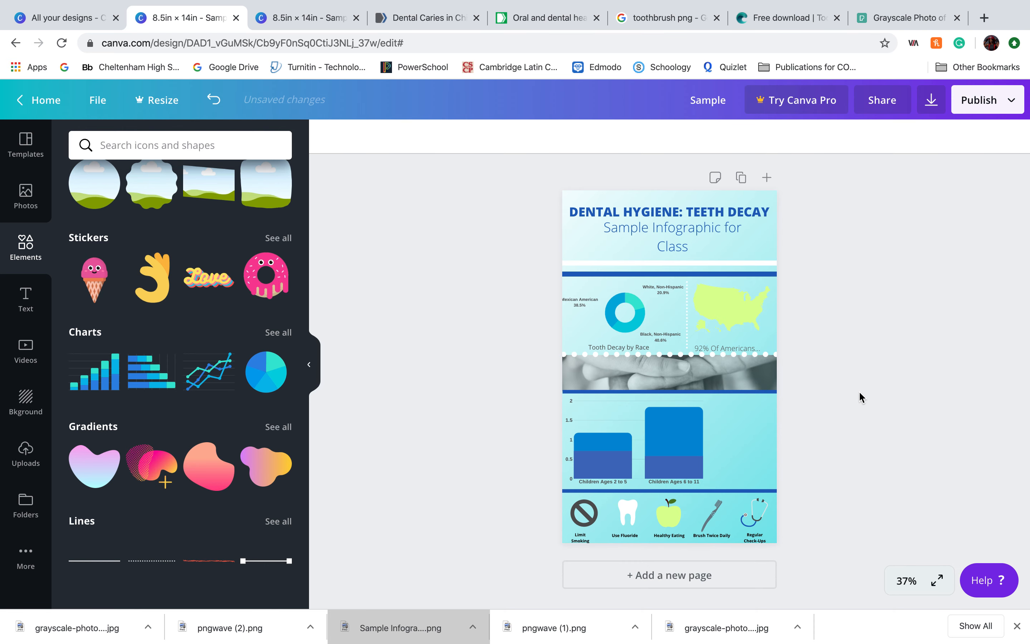
# - Shorten the dotted divider slightly at its upper end and nudge it toward the map
pyautogui.click(688, 301)
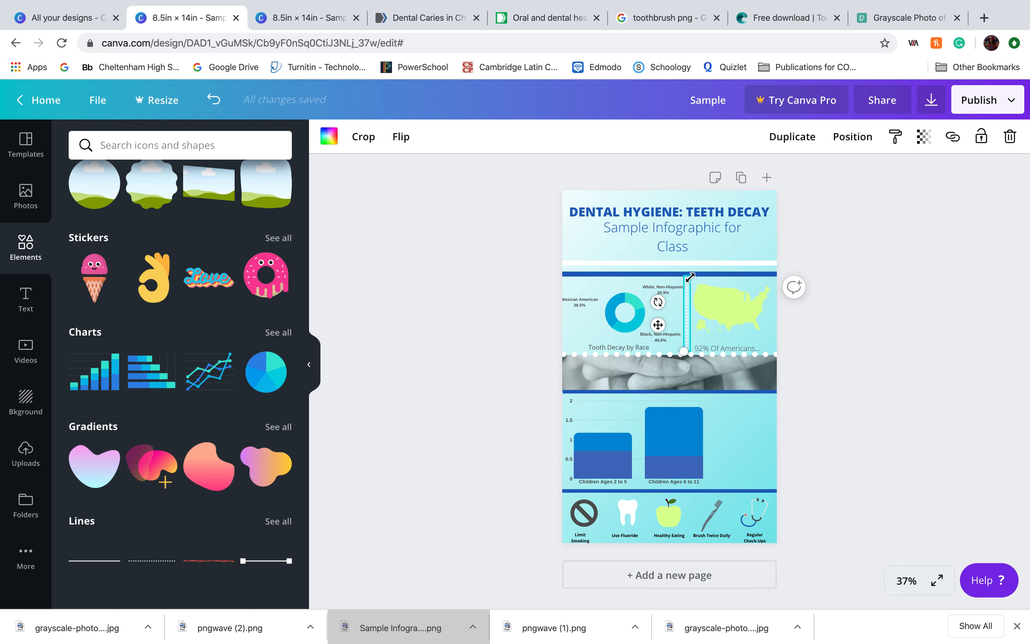
pyautogui.moveTo(690, 277); pyautogui.dragTo(690, 279)
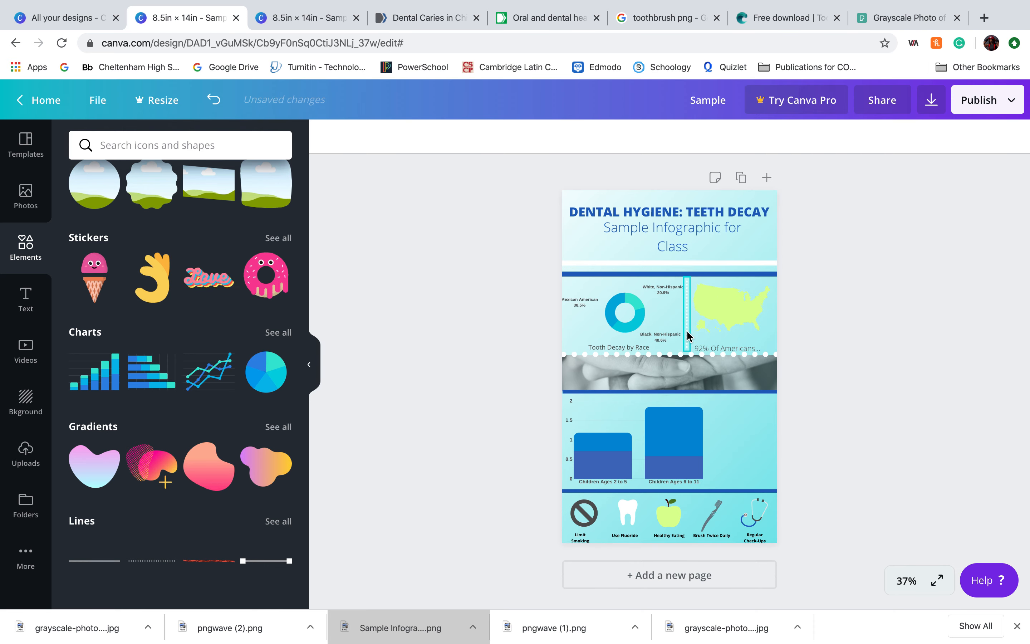
pyautogui.moveTo(687, 335); pyautogui.dragTo(689, 333)
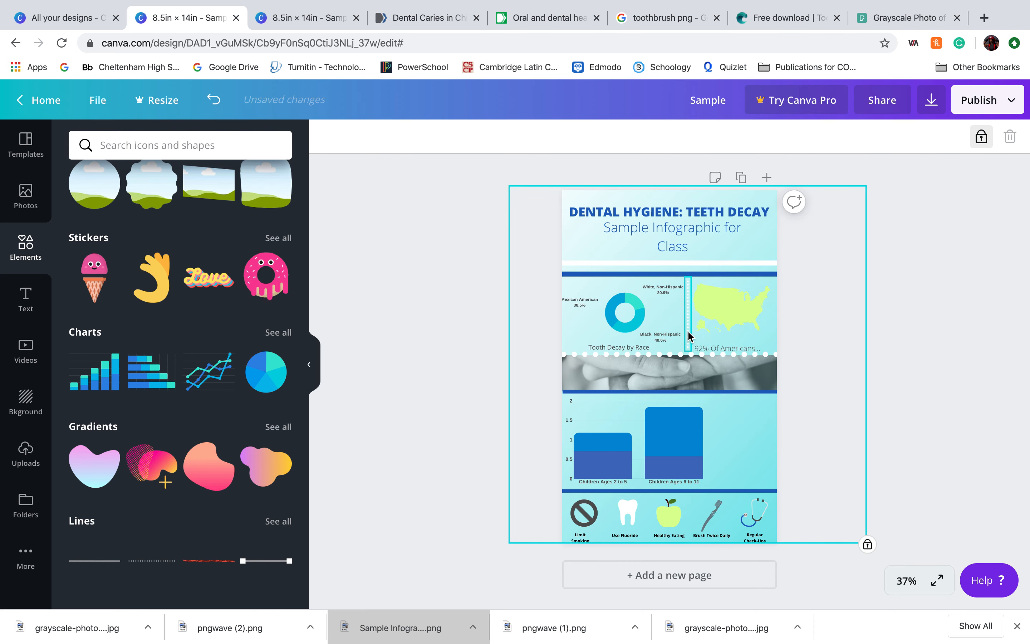
pyautogui.click(726, 455)
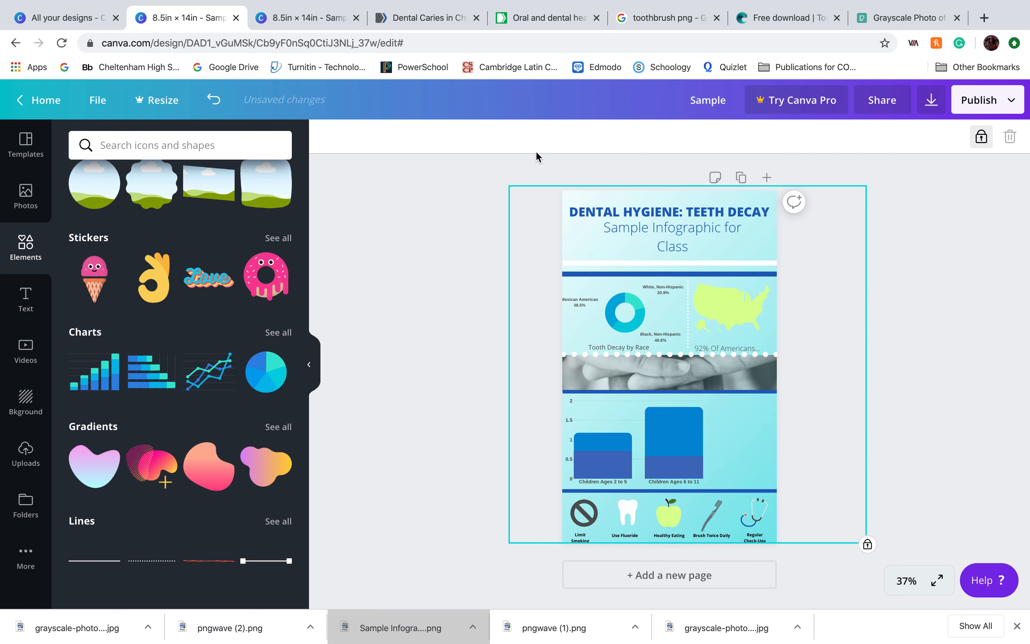
# - Add a body text box and place it in the empty area to the right of the bar chart
pyautogui.click(26, 296)
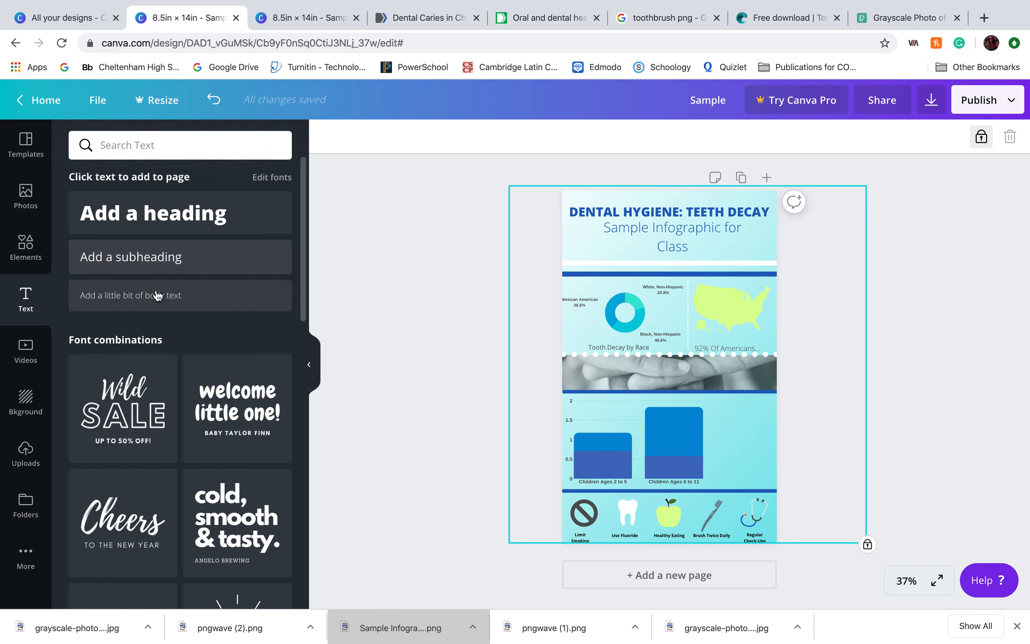
pyautogui.click(153, 294)
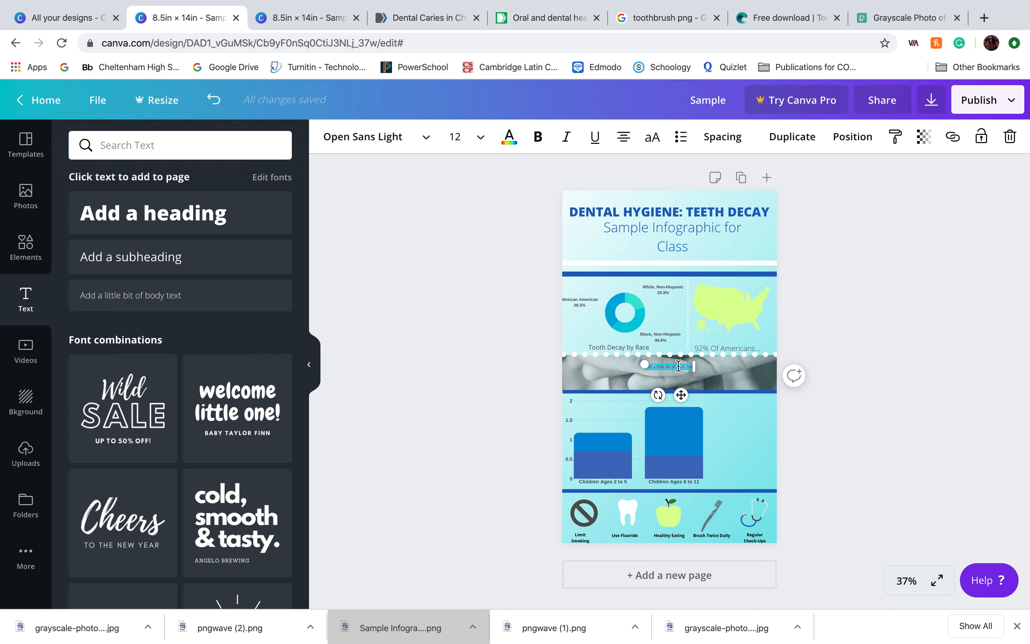
pyautogui.click(740, 426)
pyautogui.moveTo(683, 364); pyautogui.dragTo(749, 406)
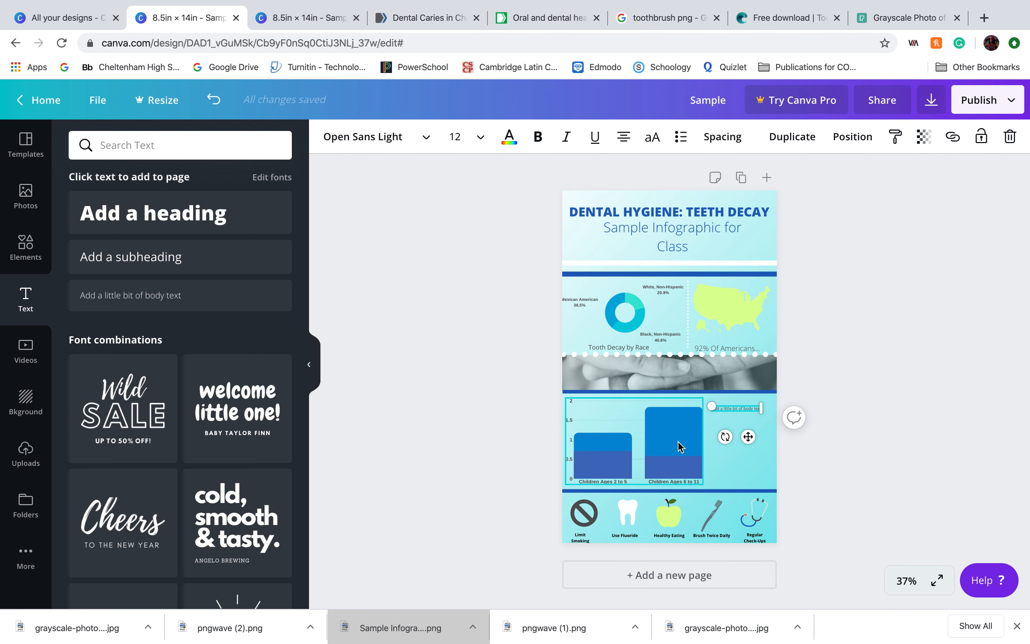
# - Scale the bar chart down to leave room above it and beside it
pyautogui.click(701, 446)
pyautogui.moveTo(701, 443); pyautogui.dragTo(686, 444)
pyautogui.moveTo(686, 397); pyautogui.dragTo(679, 408)
# - Add a heading near the bar chart that reads "Mean Children"
pyautogui.moveTo(248, 227); pyautogui.dragTo(630, 503)
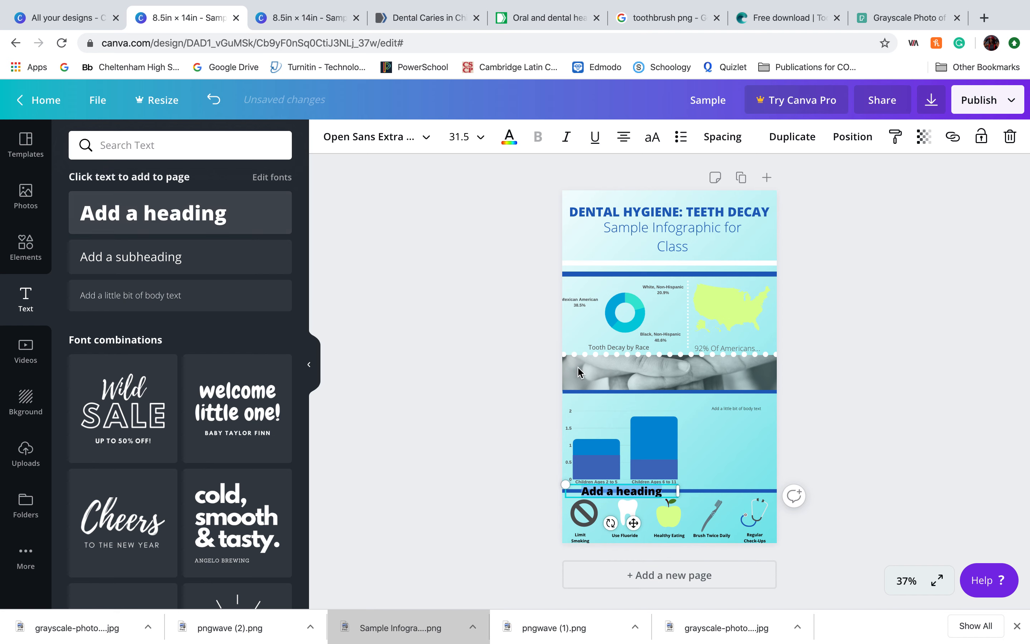
pyautogui.write('M')
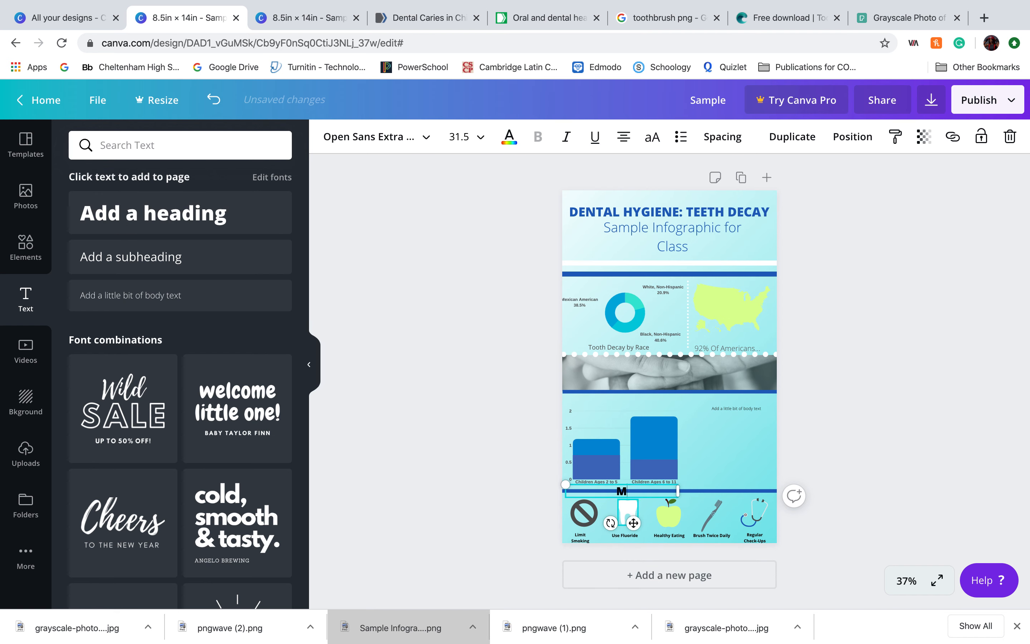
pyautogui.write('ean Children')
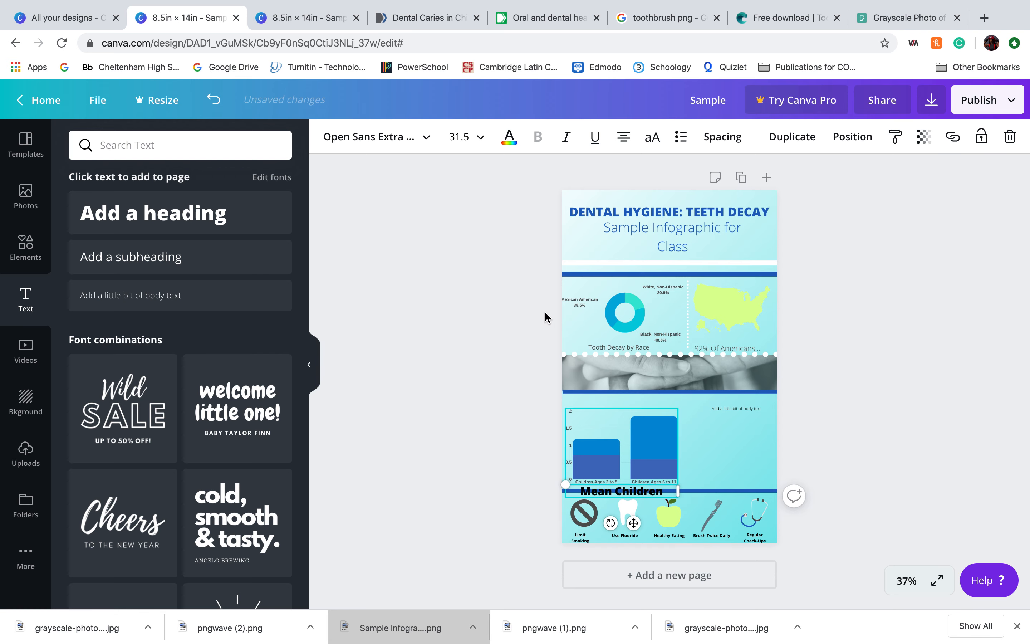
# - Color the "Mean Children" heading with the dark gray document color and move it above the bar chart
pyautogui.click(509, 136)
pyautogui.click(170, 321)
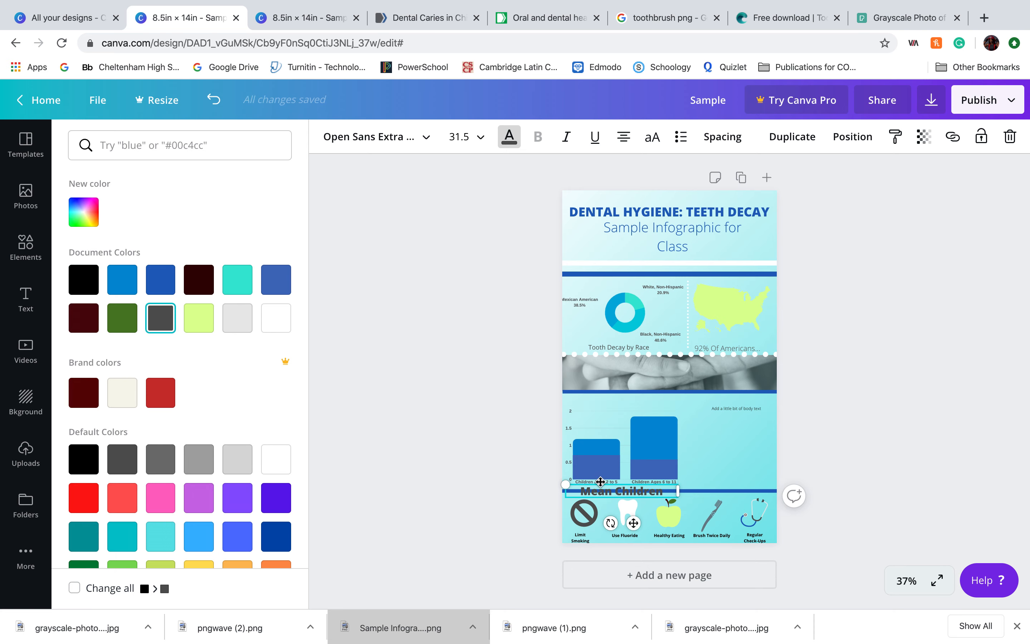
pyautogui.moveTo(600, 482); pyautogui.dragTo(609, 398)
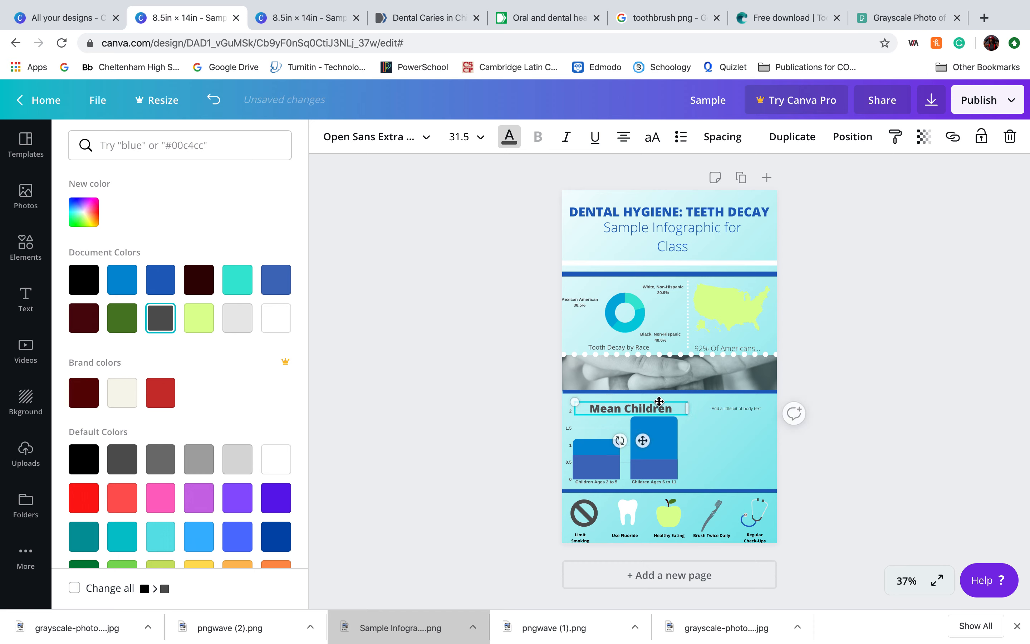
# - Replace the placeholder body text beside the bar chart with "Children Mean tooth decay in permanent teeth"
pyautogui.click(736, 409)
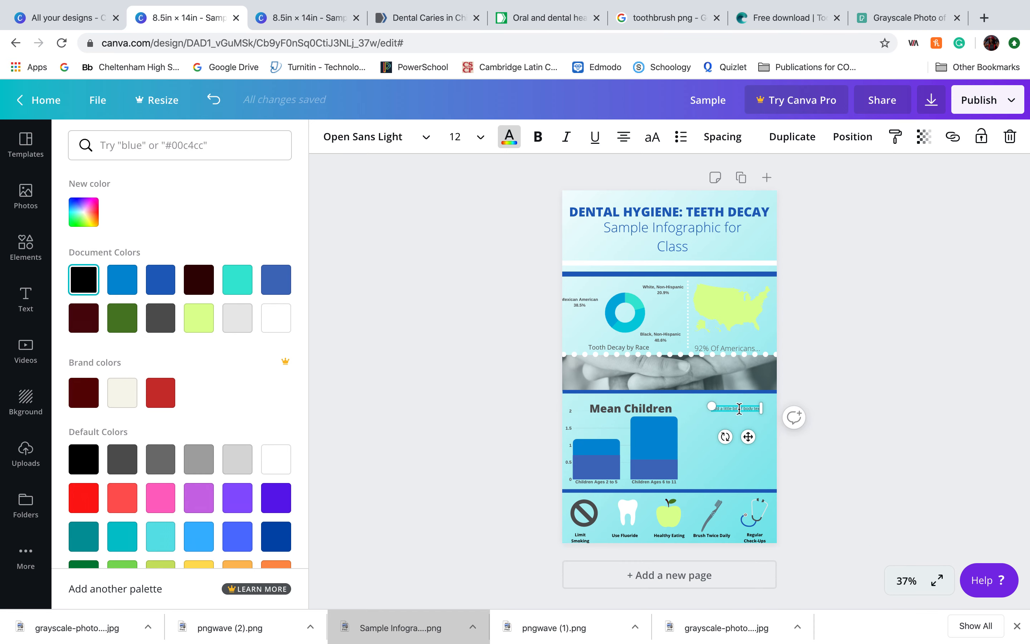
pyautogui.click(739, 410)
pyautogui.moveTo(759, 410)
pyautogui.mouseDown()
pyautogui.moveTo(741, 408)
pyautogui.moveTo(751, 408)
pyautogui.mouseUp()
pyautogui.press('BackSpace')
pyautogui.press('BackSpace')
pyautogui.press('BackSpace')
pyautogui.write('ean tooth decay')
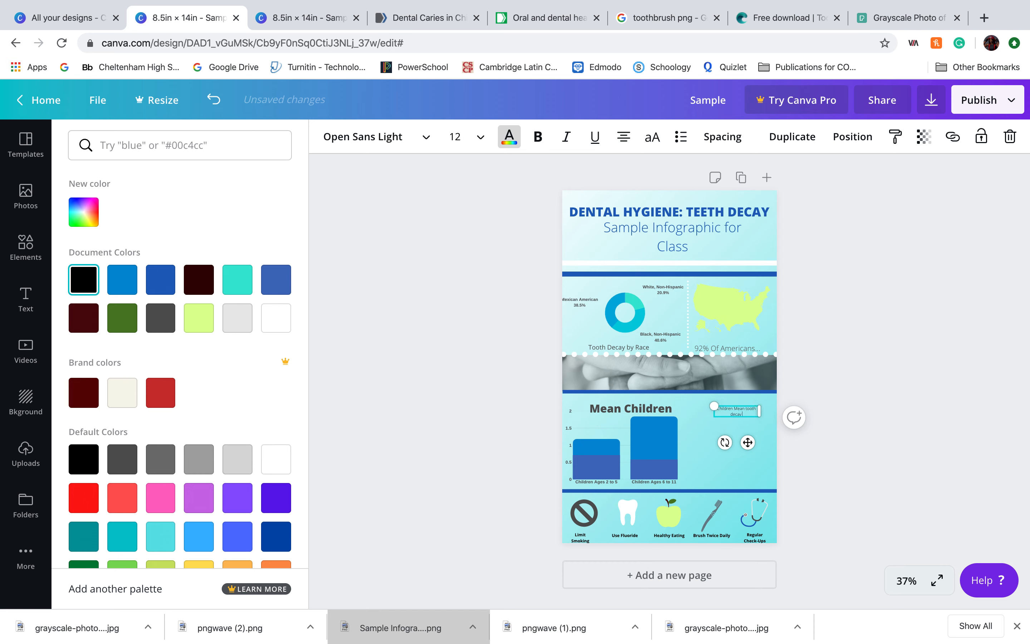
pyautogui.write(' in permanent teeth')
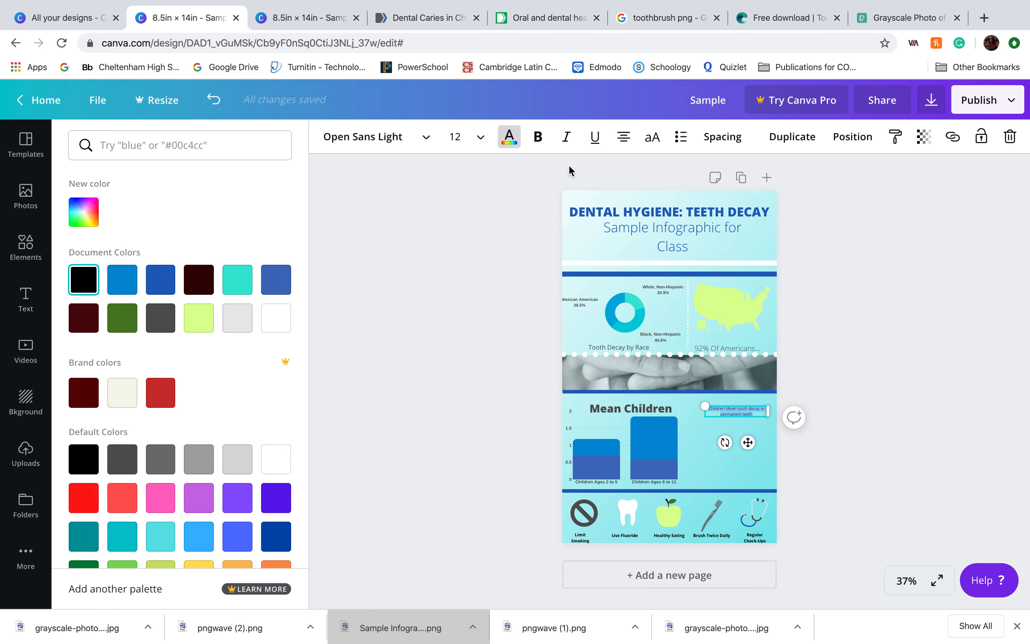
# - Make the body text beside the bar chart bold, dark gray and font size 16
pyautogui.click(538, 137)
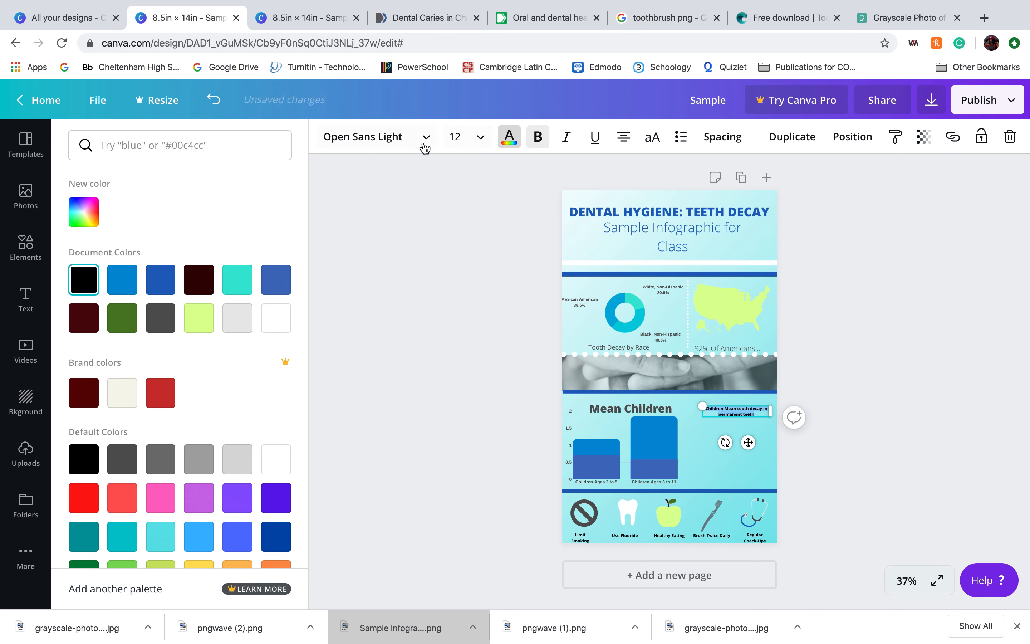
pyautogui.click(509, 138)
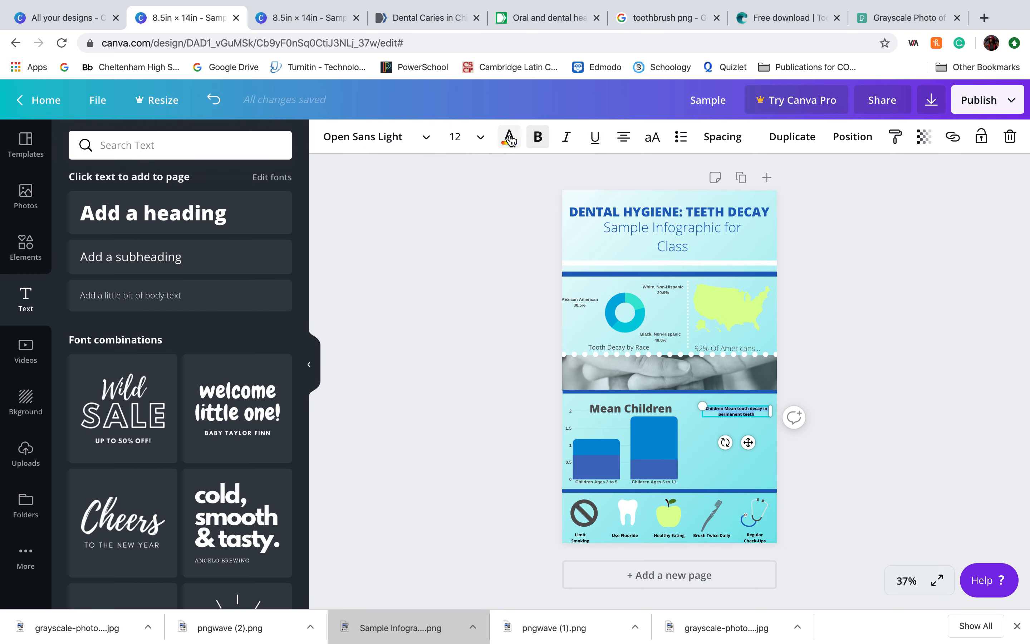
pyautogui.click(509, 138)
pyautogui.click(159, 318)
pyautogui.click(482, 137)
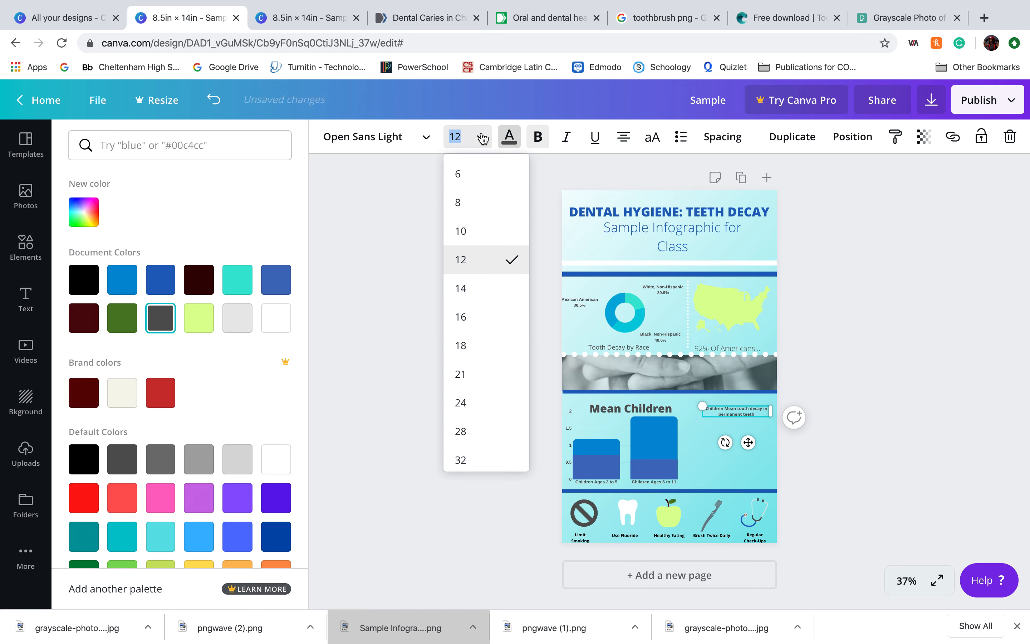
pyautogui.click(462, 320)
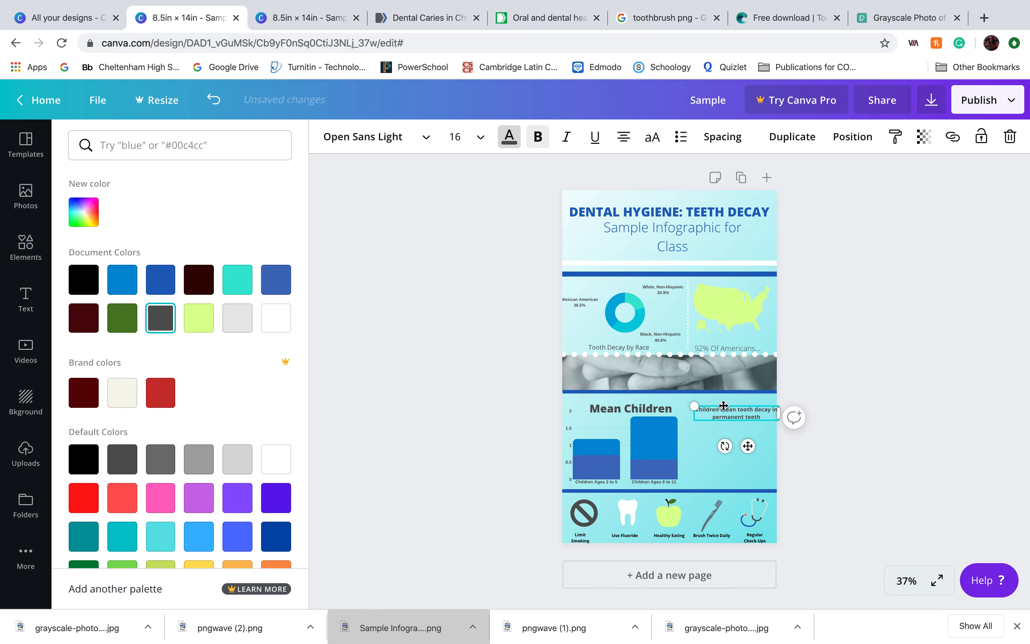
# - Move the body text closer to the bar chart, left-align it and narrow its text box to wrap onto three lines
pyautogui.moveTo(723, 406); pyautogui.dragTo(715, 402)
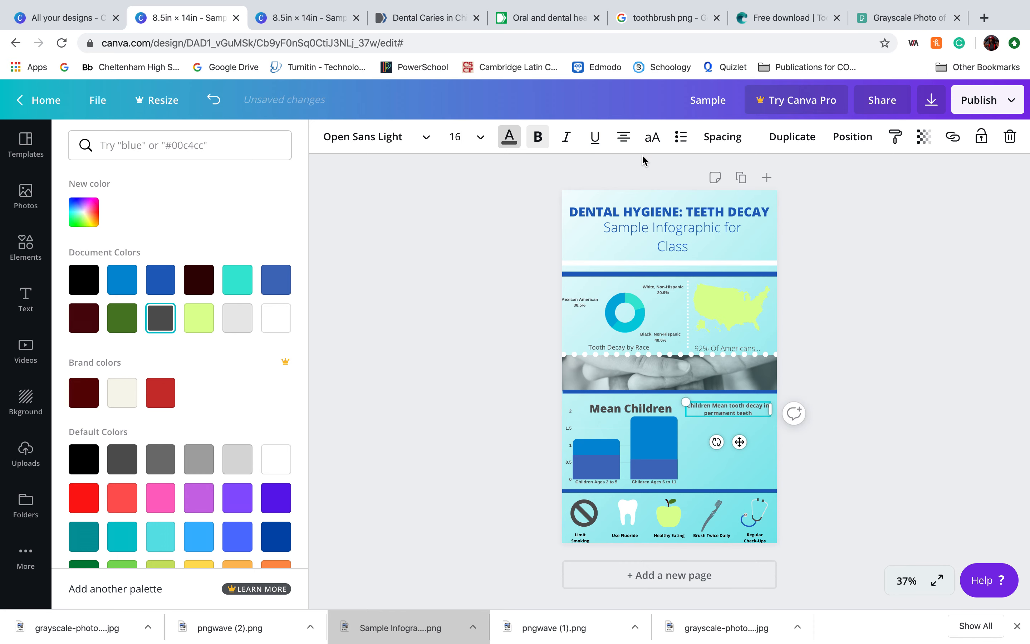
pyautogui.click(623, 138)
pyautogui.moveTo(770, 409); pyautogui.dragTo(755, 416)
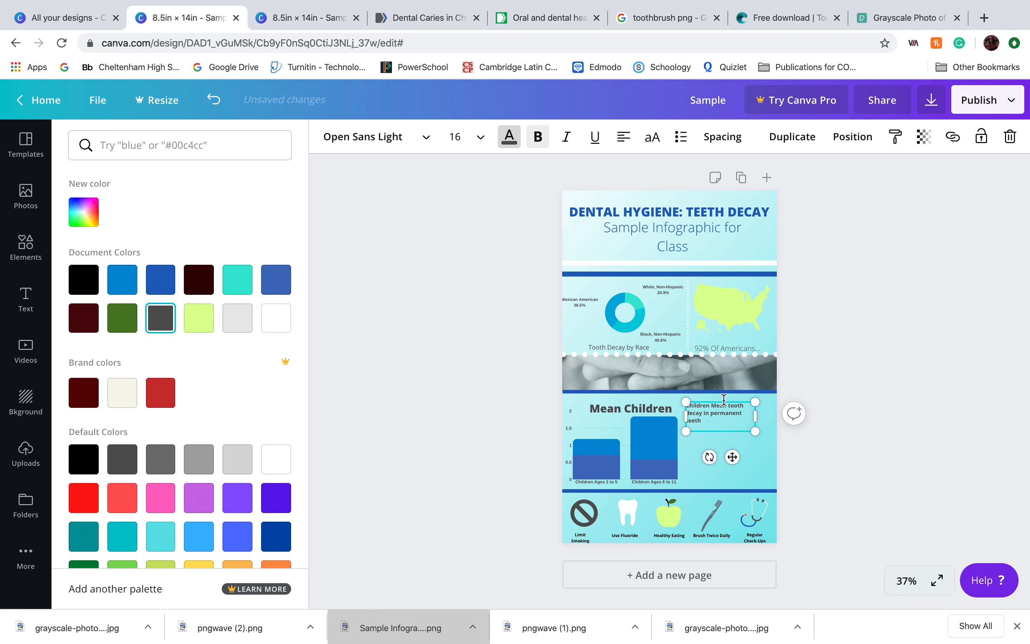
pyautogui.click(682, 145)
pyautogui.click(681, 145)
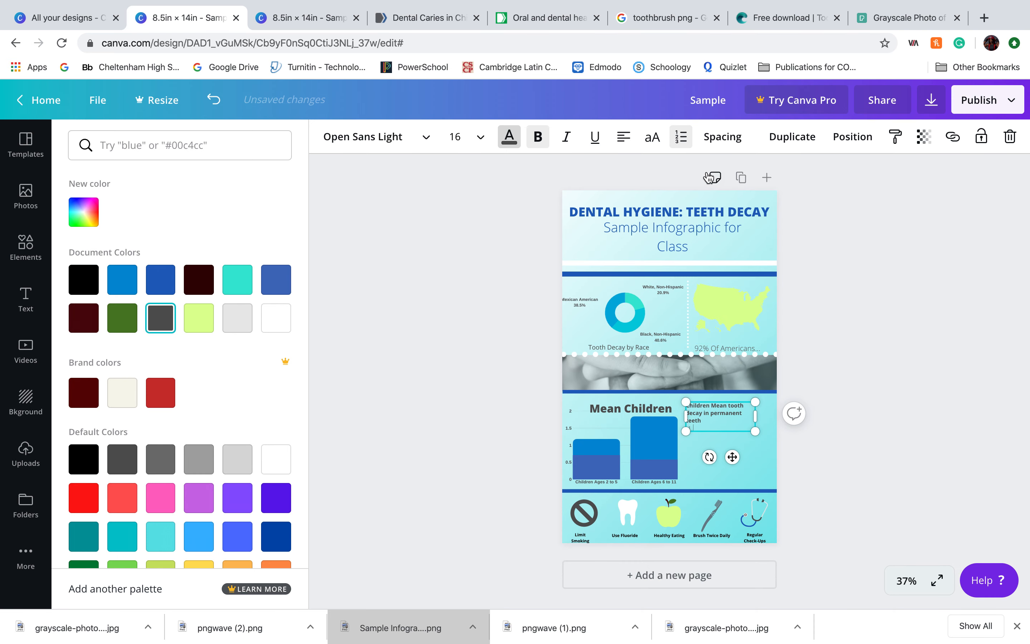
pyautogui.click(683, 137)
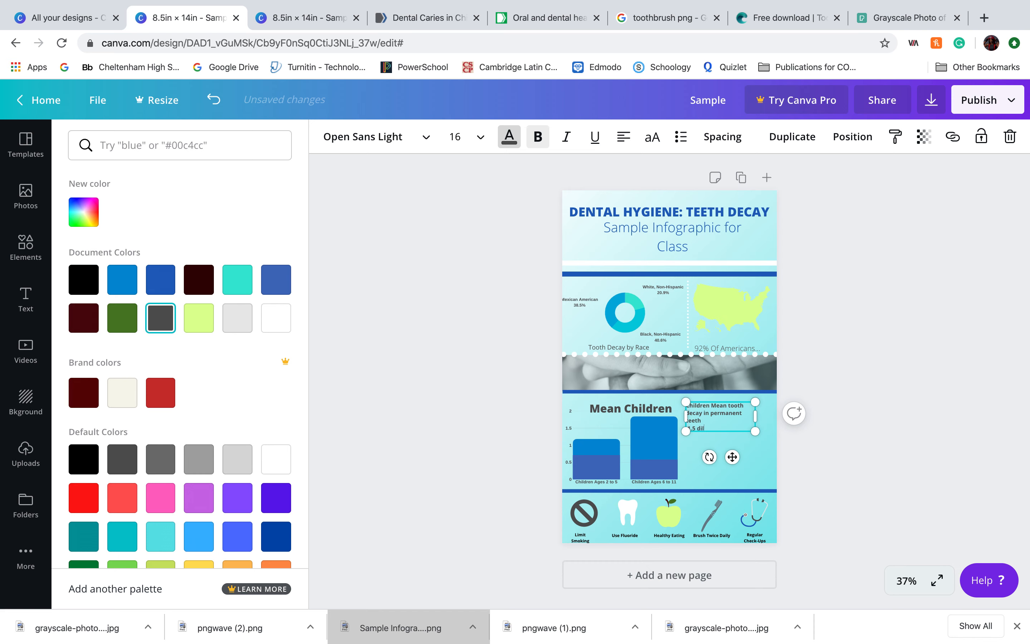
# - Add a new line under the body text beside the bar chart reading "1.5 average have tooth decay"
pyautogui.write('average have tooth')
pyautogui.write('decay')
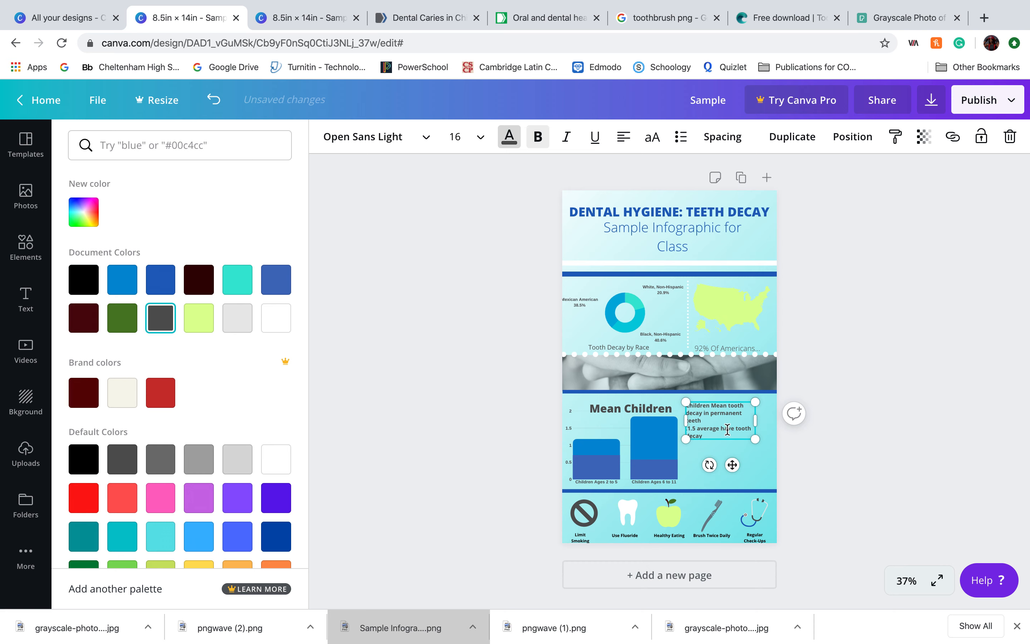
# - Reword the second line of the text beside the bar chart to "1.5 average teeth in children under 11 have tooth decay."
pyautogui.write('teeth in children un')
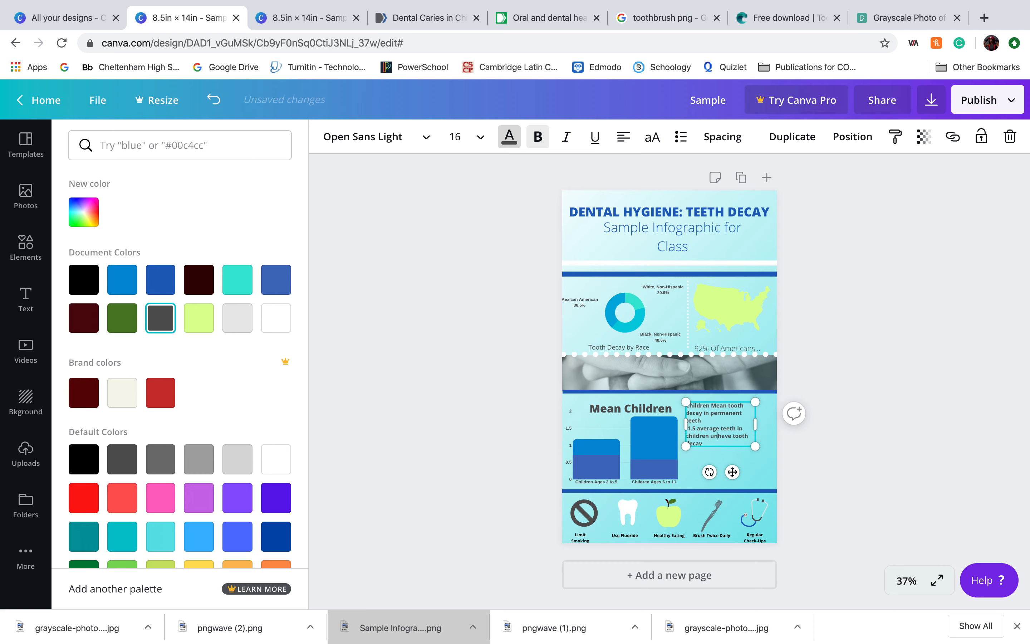
pyautogui.write('der')
pyautogui.press('BackSpace')
pyautogui.write('er 11 h')
# - Enlarge the text beside the bar chart to font size 21, shifted slightly down, and make its "1.5 average" line a bullet point
pyautogui.moveTo(755, 446); pyautogui.dragTo(764, 483)
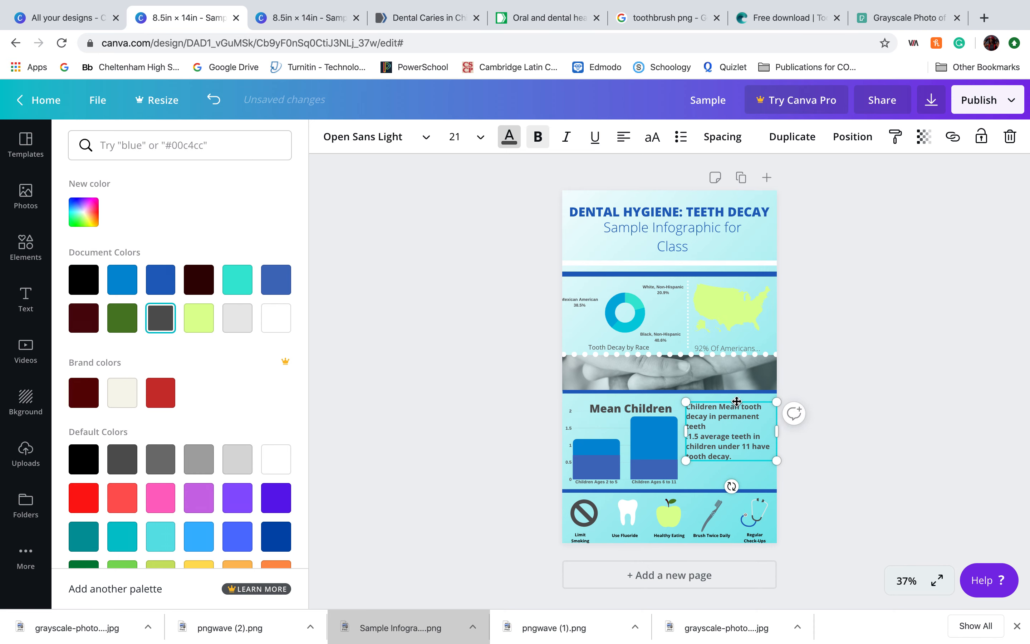
pyautogui.moveTo(738, 402); pyautogui.dragTo(735, 408)
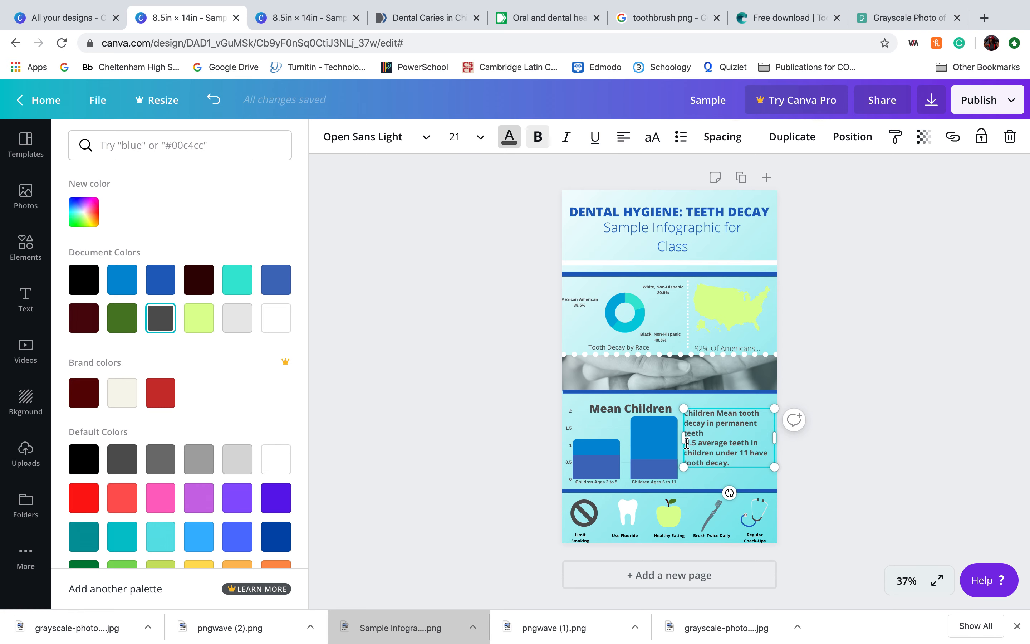
pyautogui.click(681, 137)
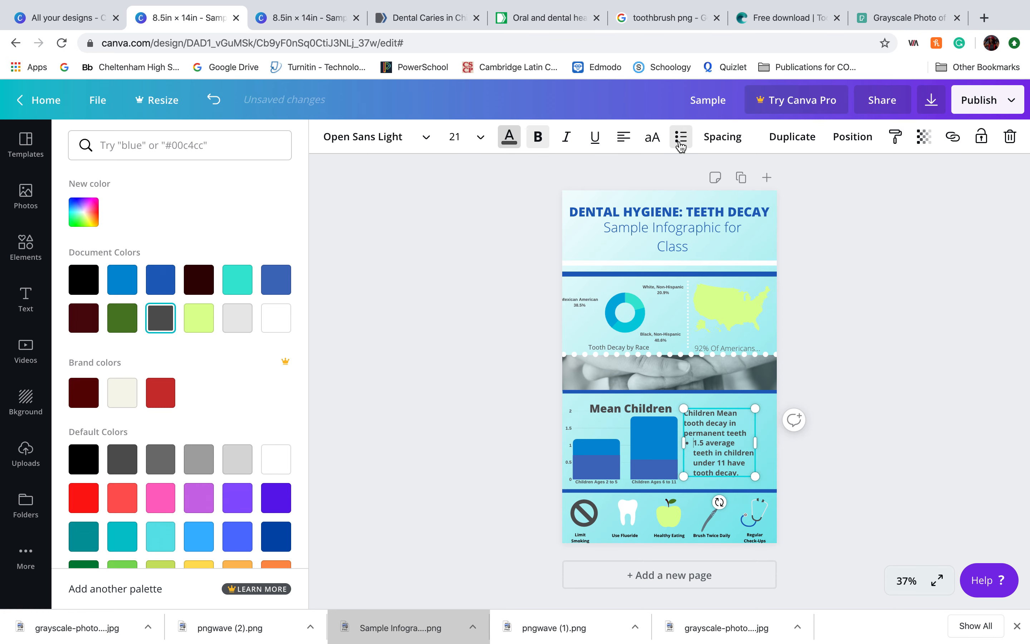
pyautogui.click(823, 368)
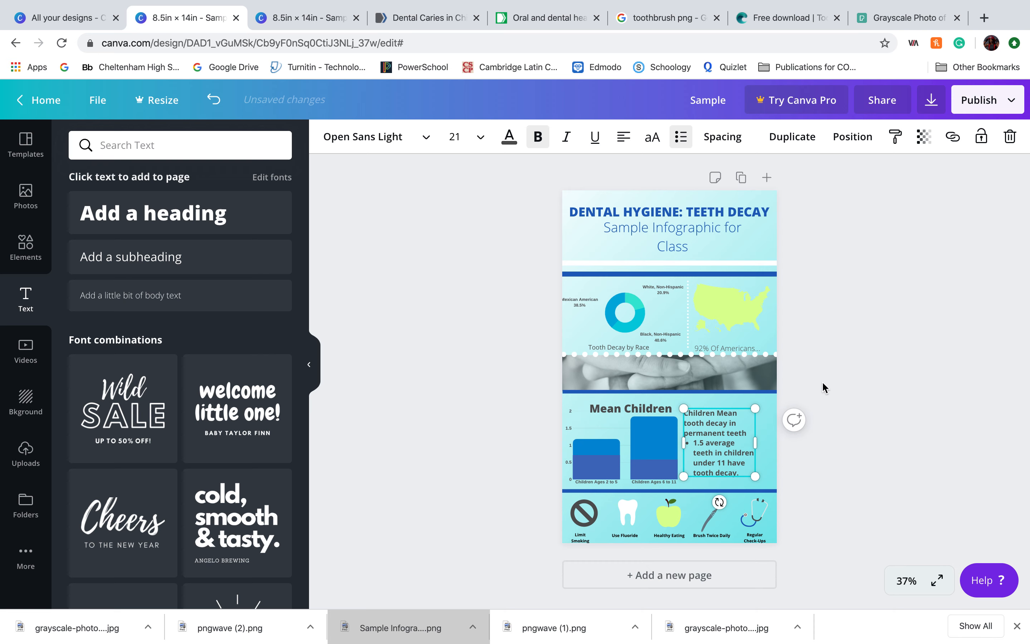
pyautogui.click(821, 381)
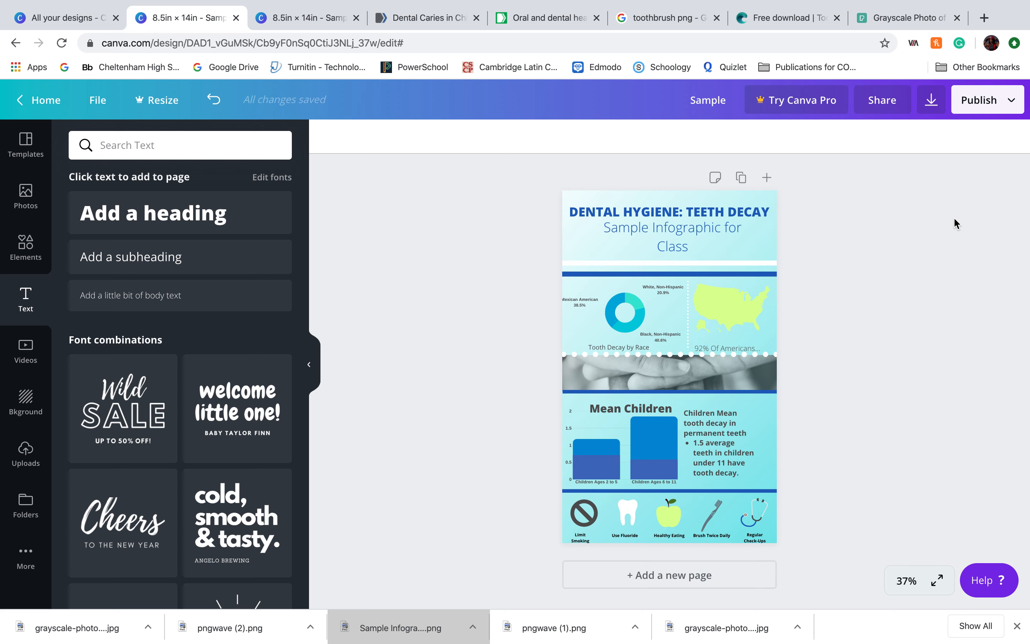
# - Download the infographic as a PNG and dismiss the Canva Pro upgrade offer
pyautogui.click(930, 103)
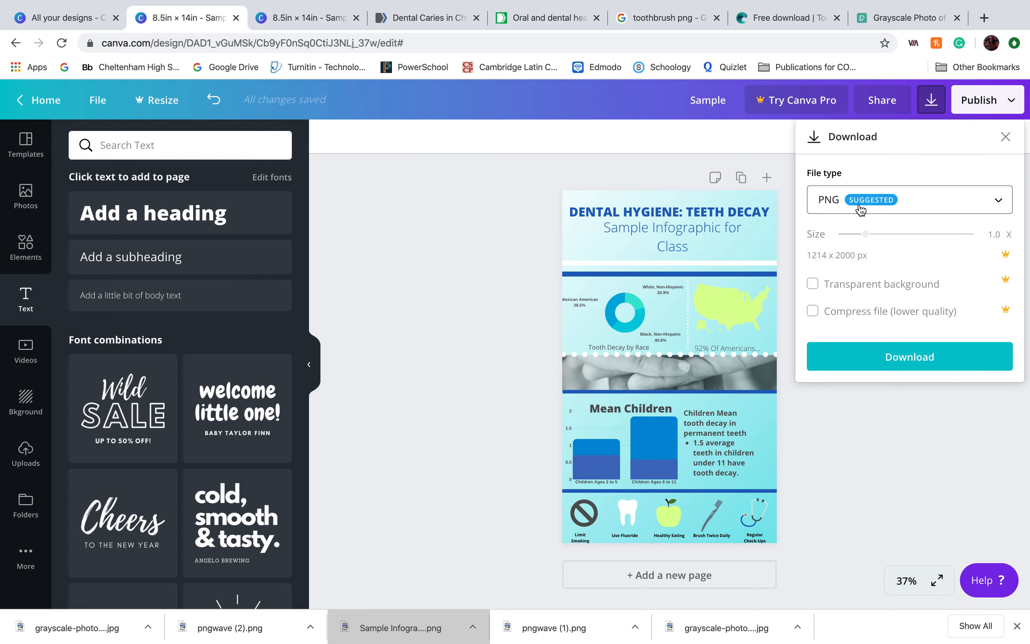
pyautogui.click(860, 209)
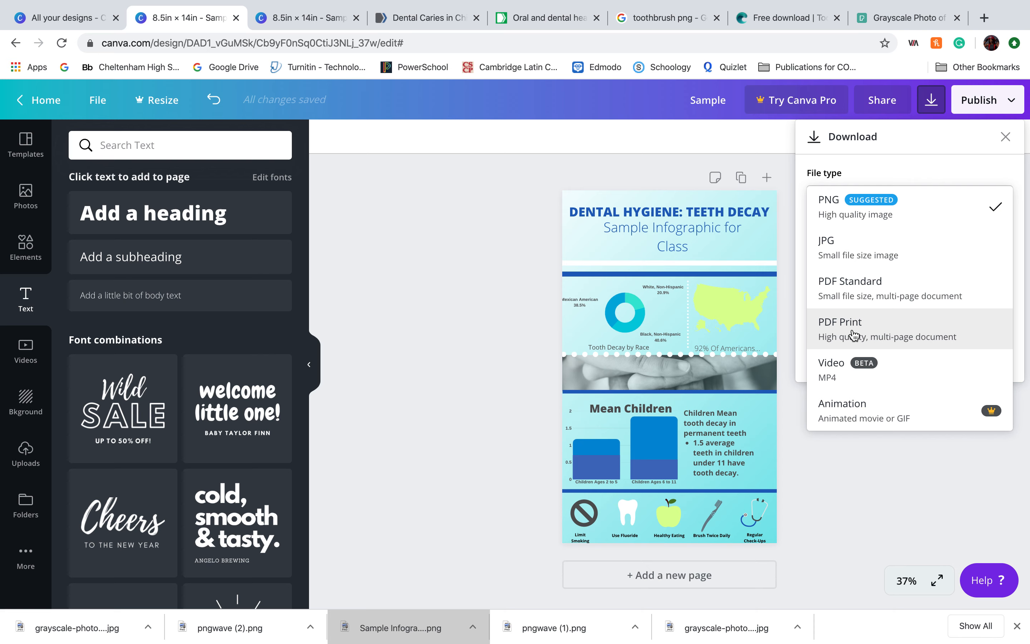
pyautogui.click(874, 215)
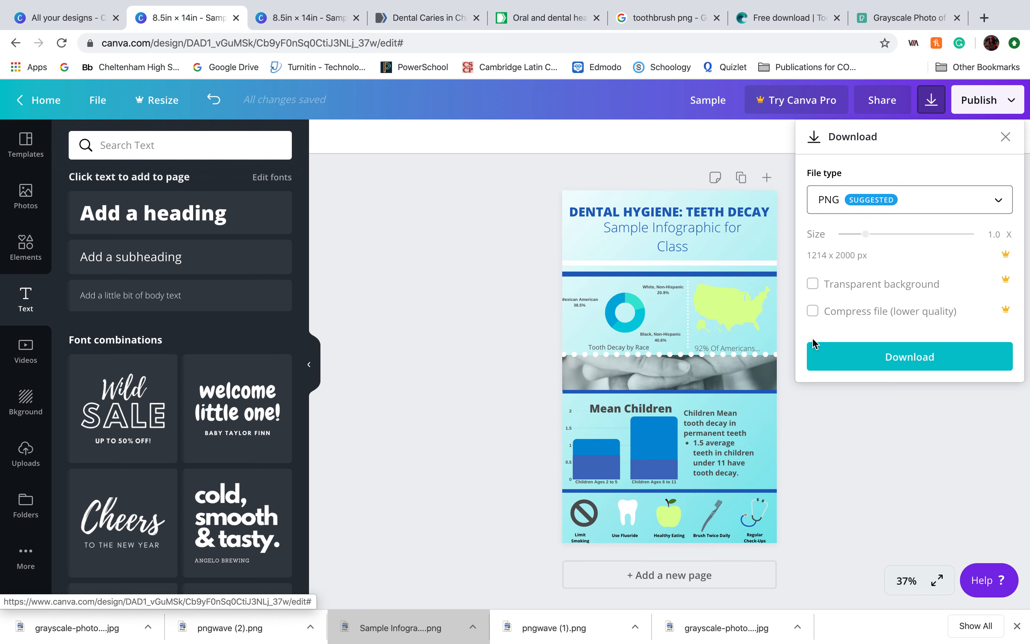
pyautogui.click(840, 357)
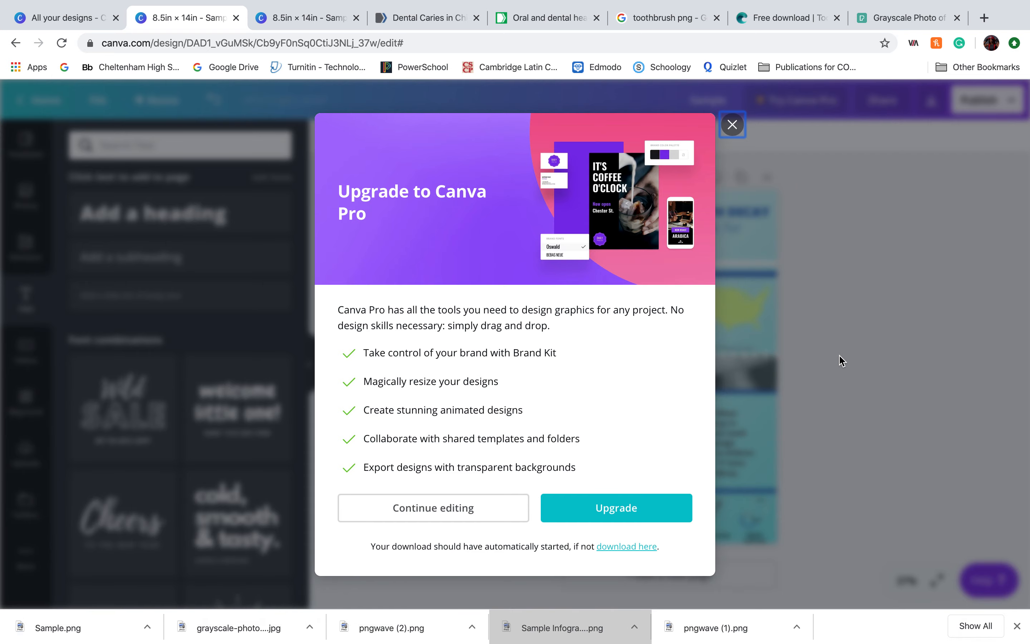
pyautogui.click(733, 123)
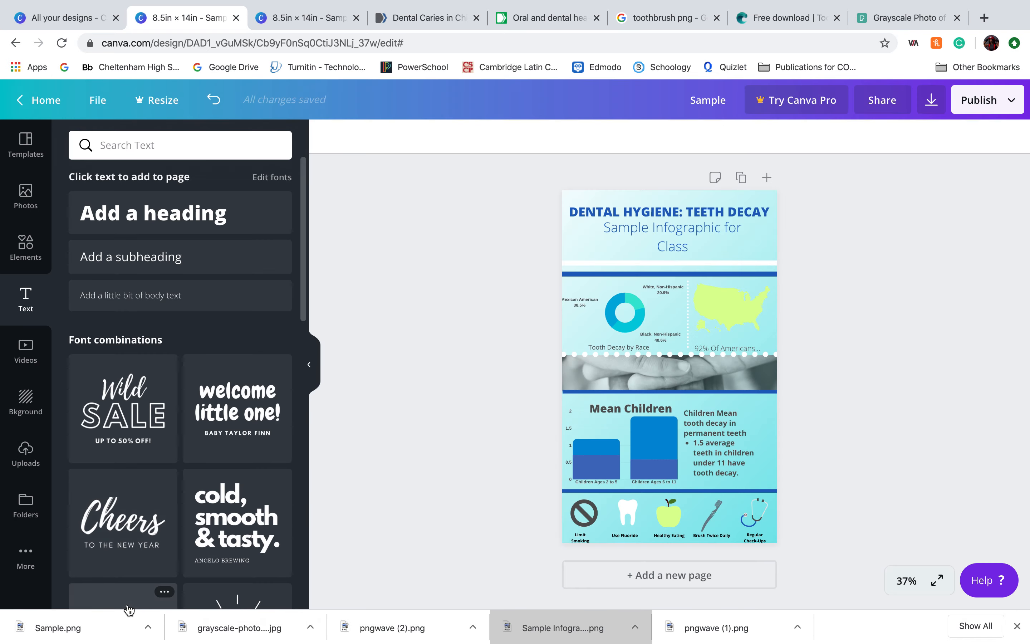
# - Open the downloaded Sample.png in Preview and view it in full screen
pyautogui.click(107, 625)
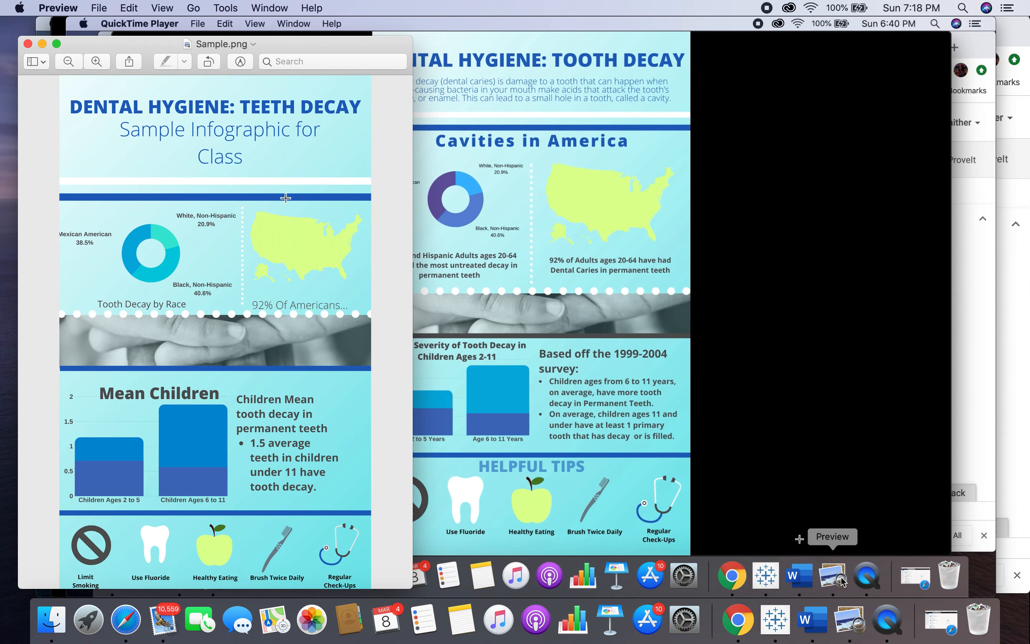
pyautogui.click(56, 43)
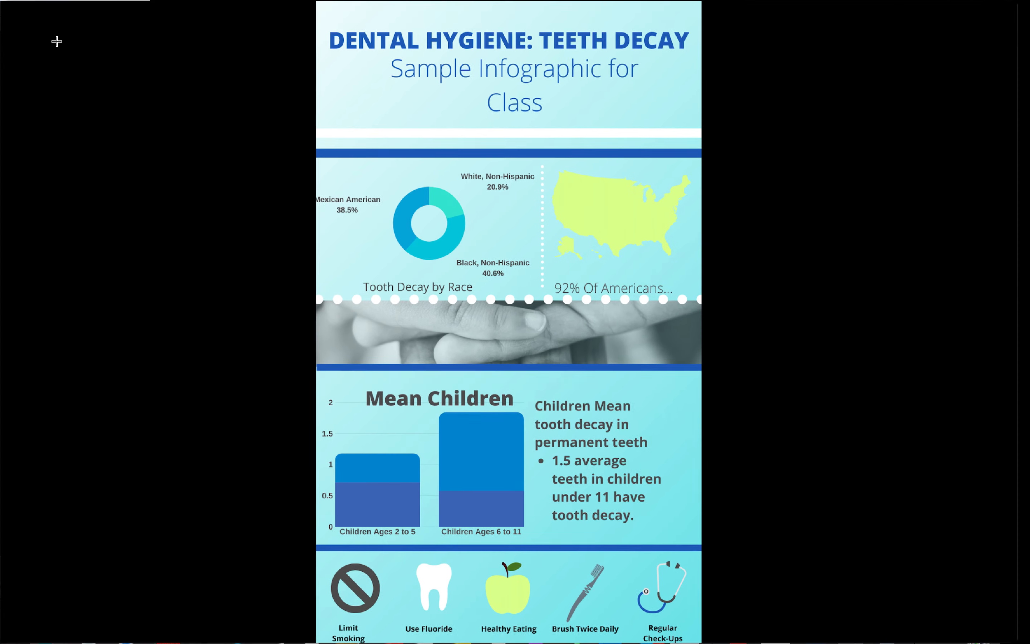